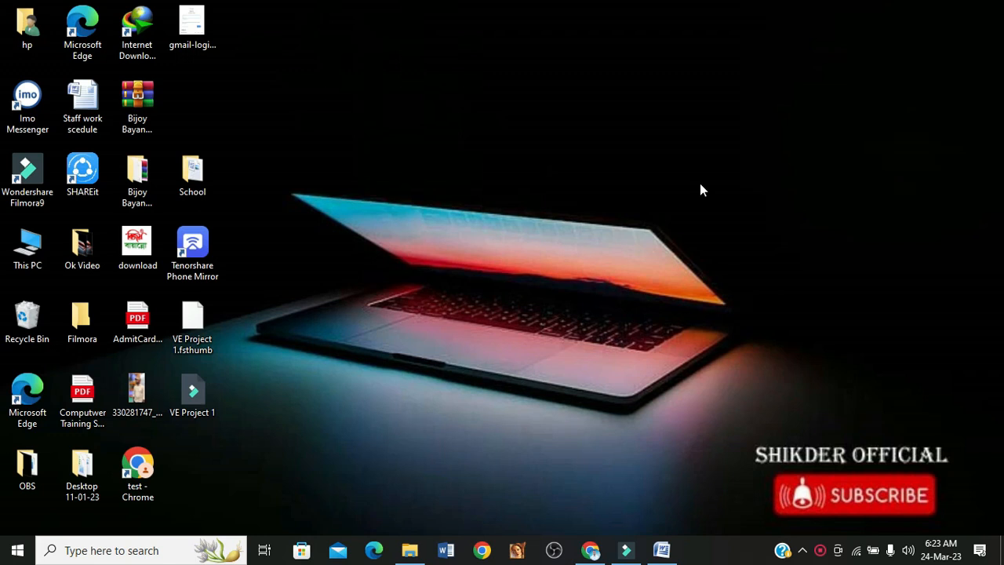
- Switch to the blank Word document and set its paper size to A4 210 x 297 mm
click(662, 548)
click(357, 313)
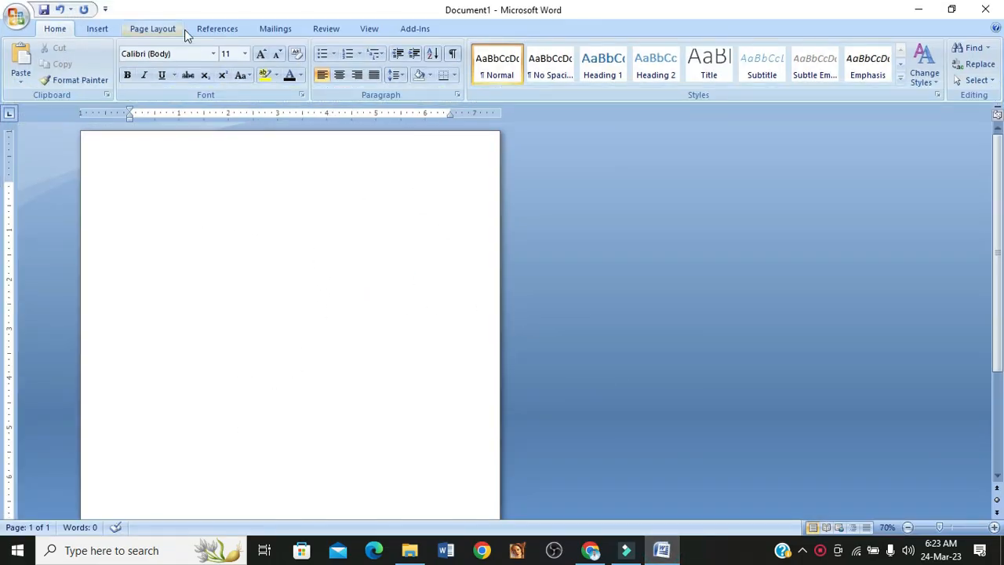
click(153, 30)
click(190, 64)
click(188, 63)
click(188, 63)
scroll(211, 177, up, 3)
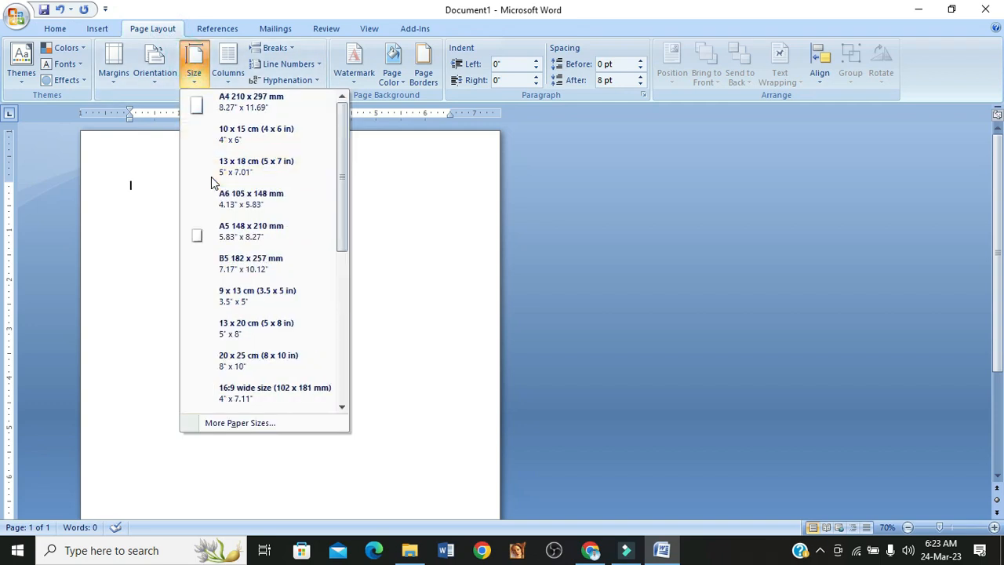
click(242, 114)
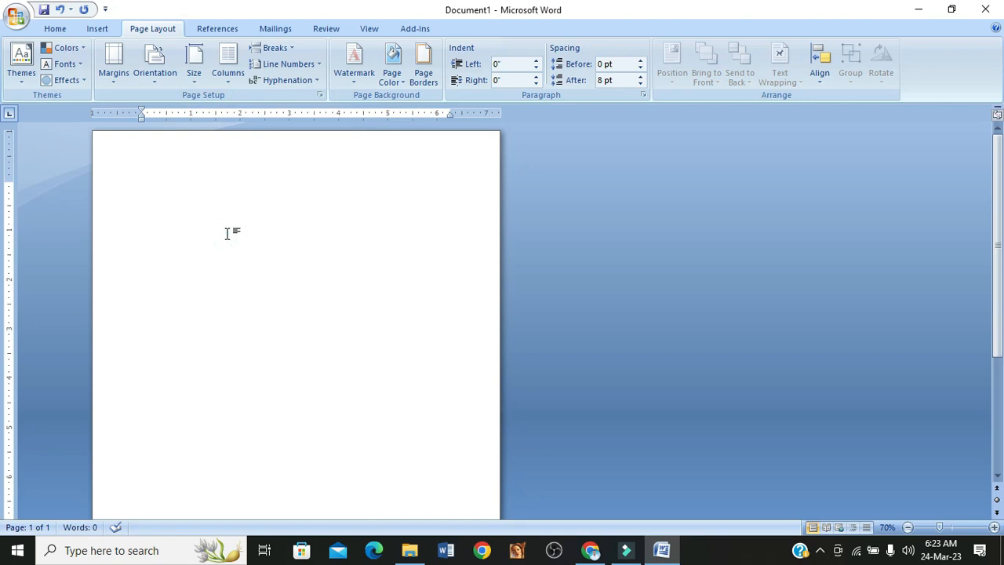
- Insert the picture 1908l-white-1 from the Downloads folder into the document
click(99, 29)
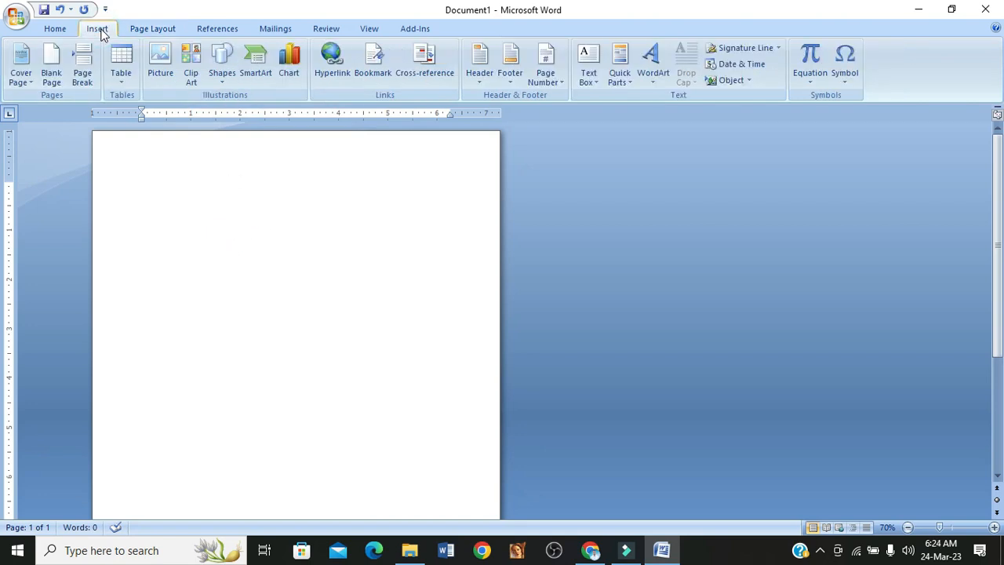
click(155, 67)
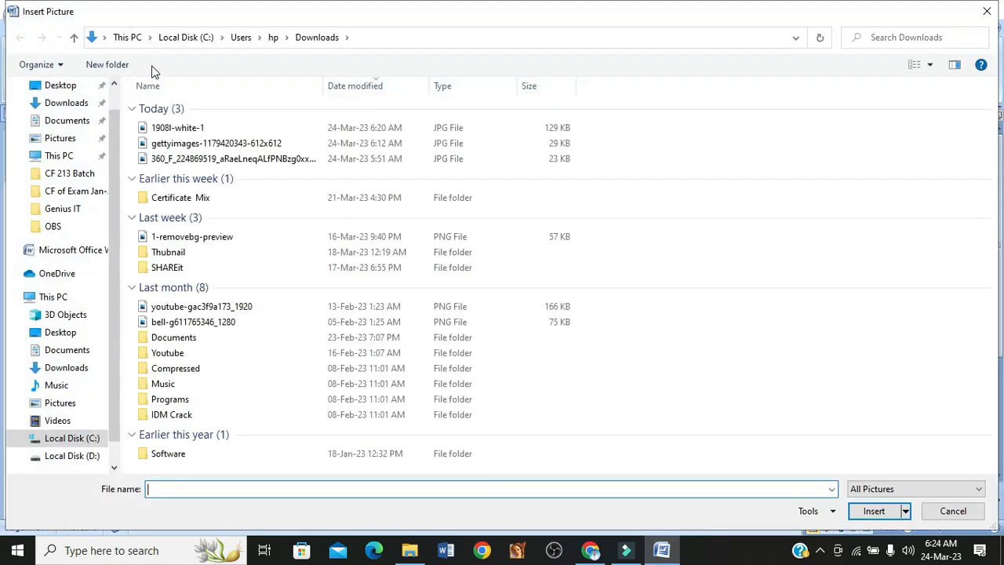
click(161, 128)
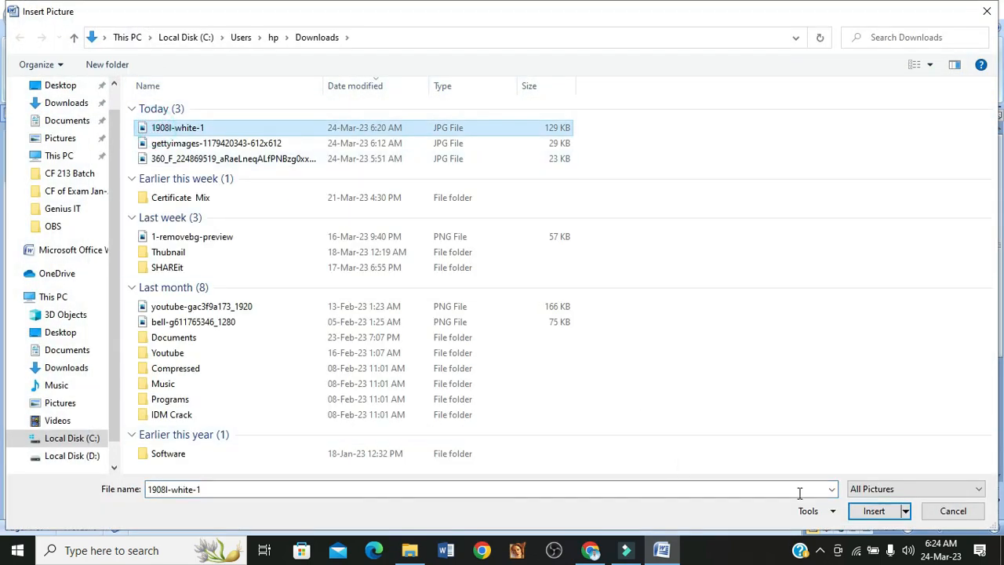
click(874, 514)
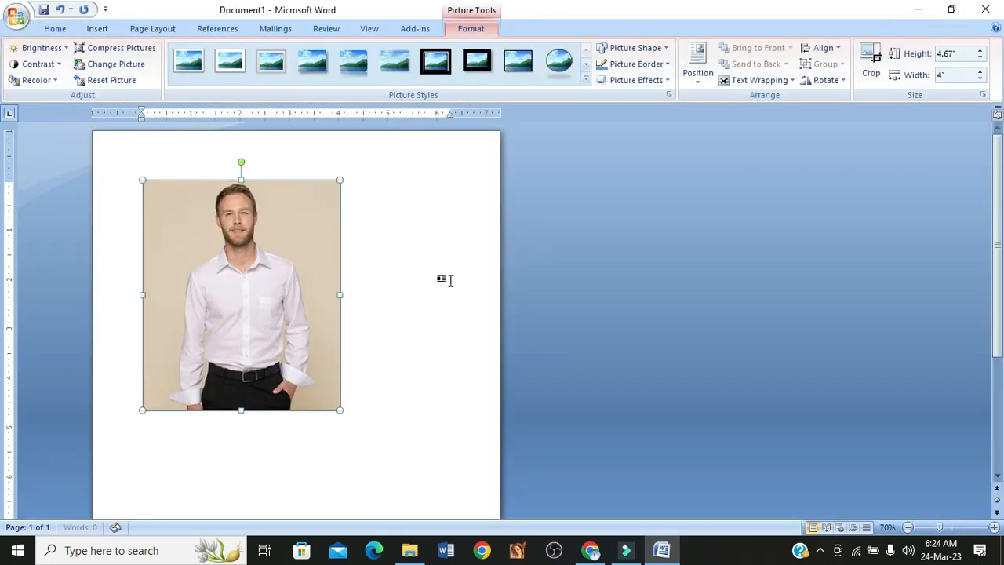
click(376, 227)
click(285, 278)
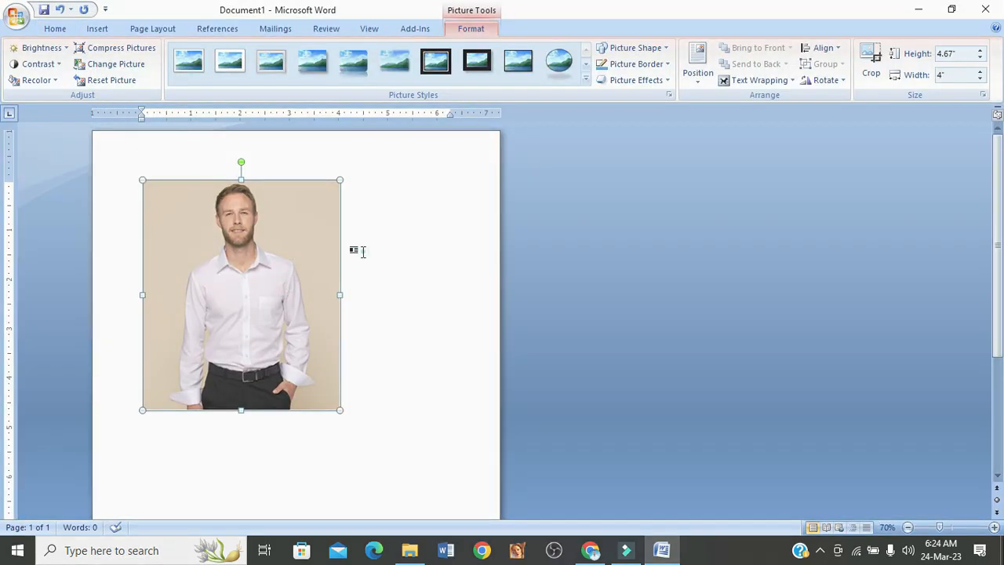
click(359, 251)
- Crop the picture's lower, right and left sides to a head-and-shoulders portrait about 2.58 inches high and 2.02 inches wide
click(283, 284)
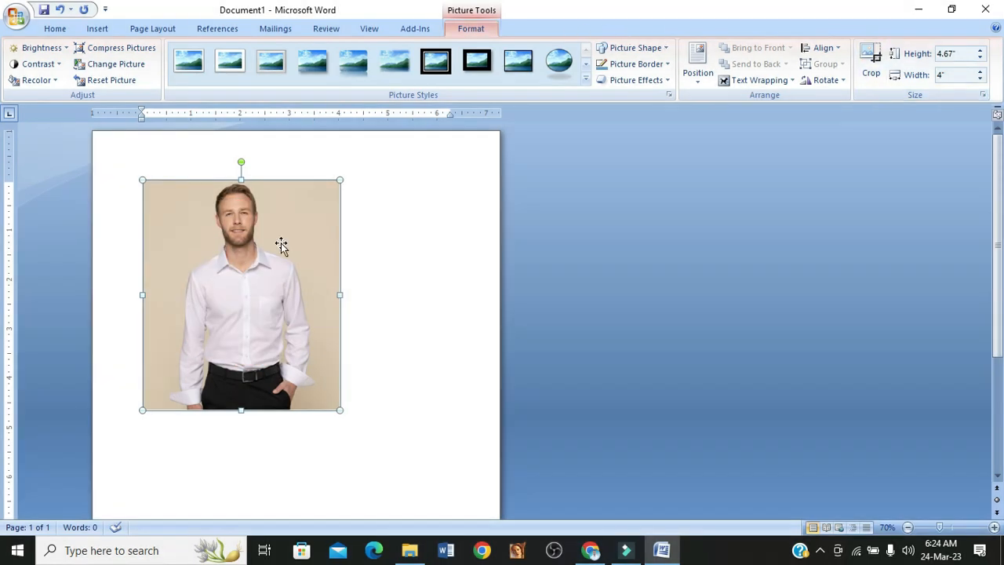
click(871, 63)
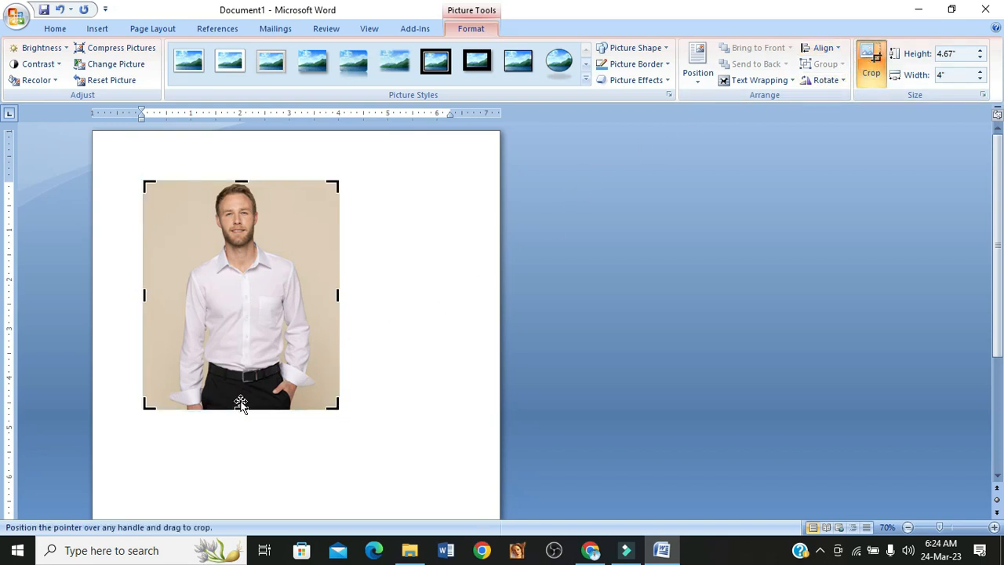
drag(241, 406, 242, 306)
drag(337, 243, 290, 247)
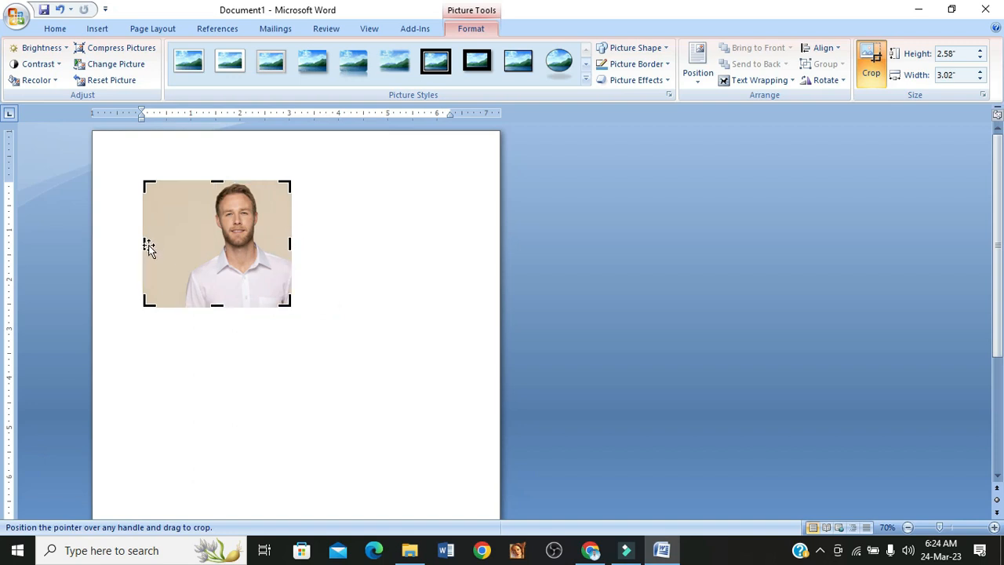
drag(147, 244, 193, 242)
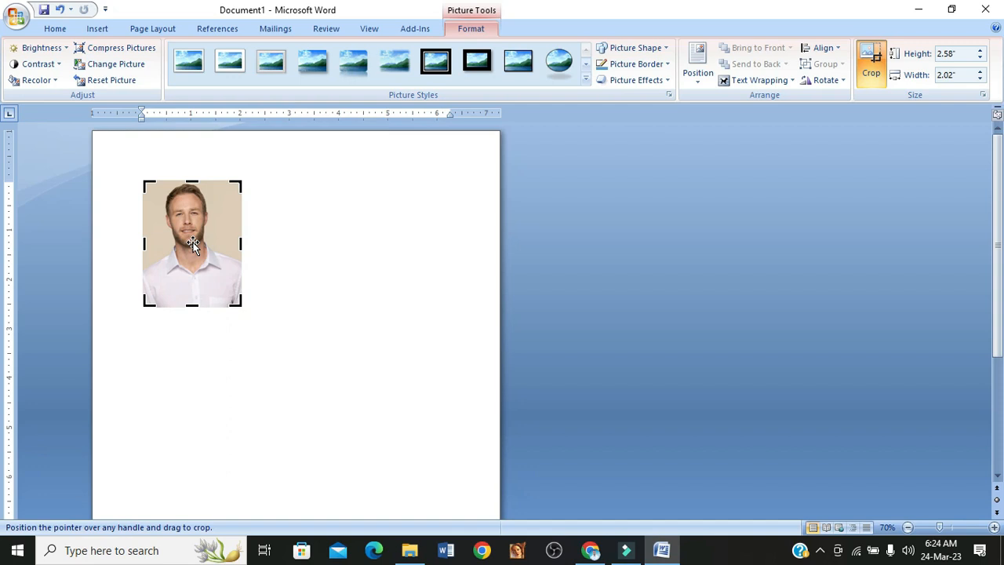
key(Escape)
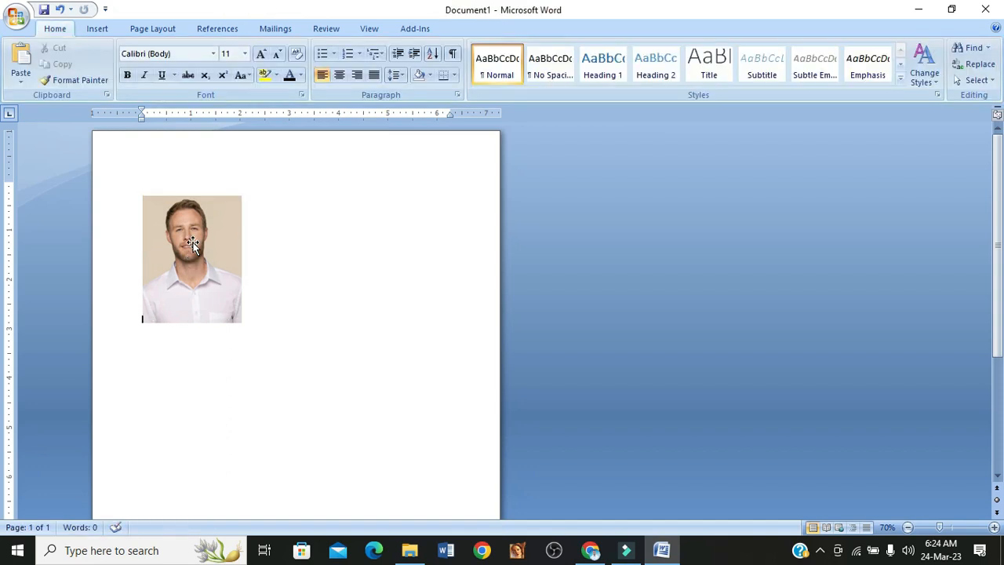
- Set the cropped picture's text wrapping to In Front of Text and move it slightly right on the page
click(193, 243)
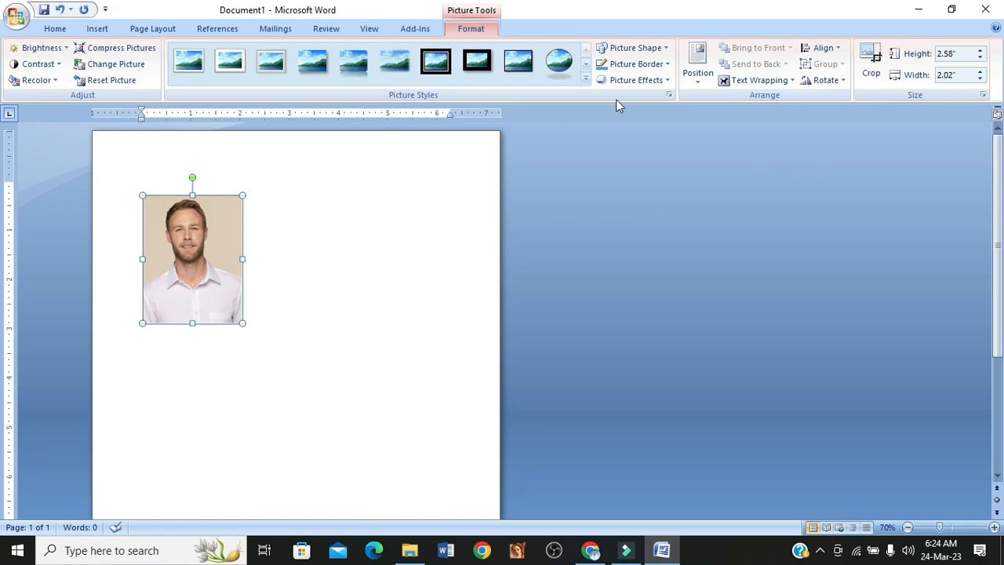
click(753, 82)
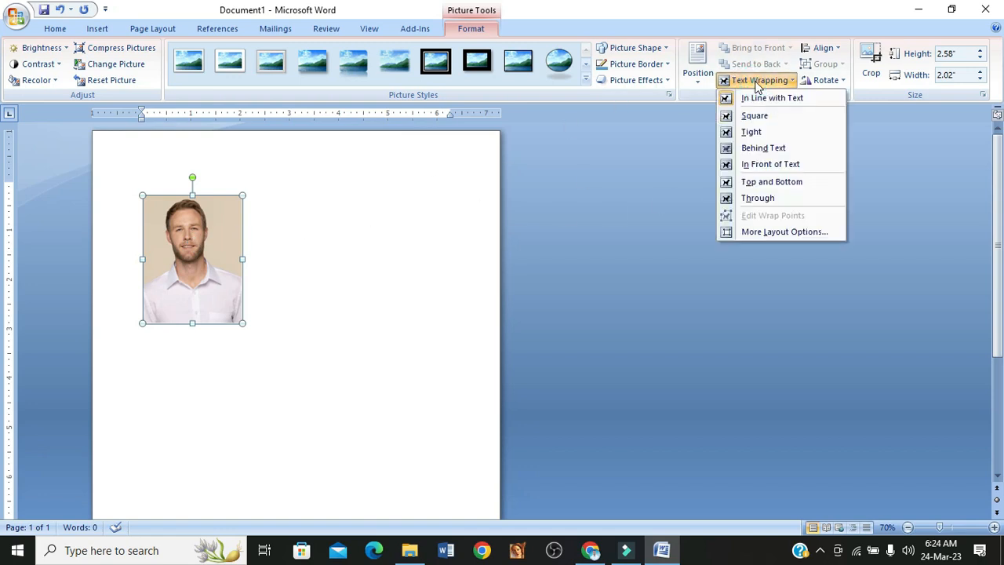
click(769, 165)
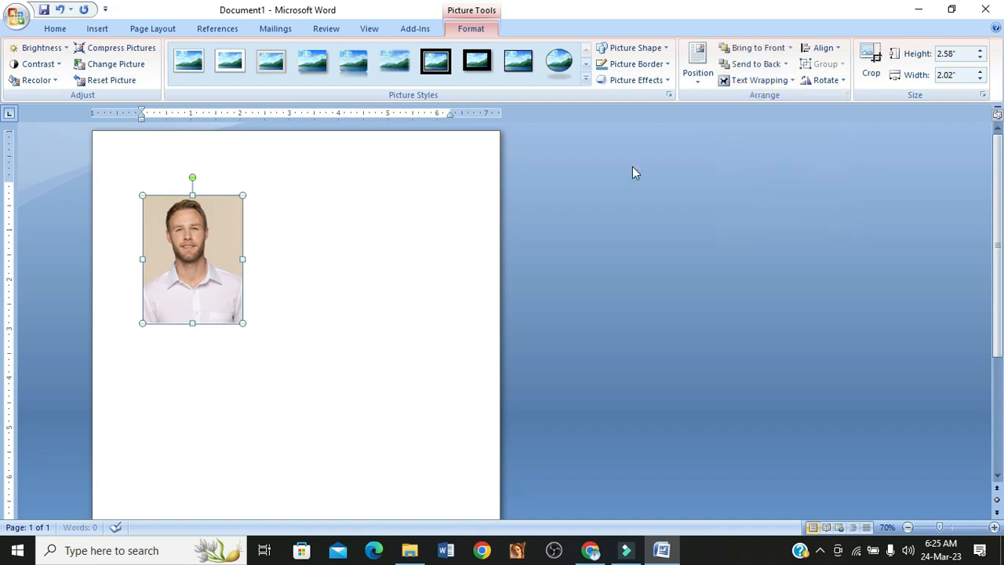
click(385, 215)
drag(199, 280, 240, 272)
click(348, 252)
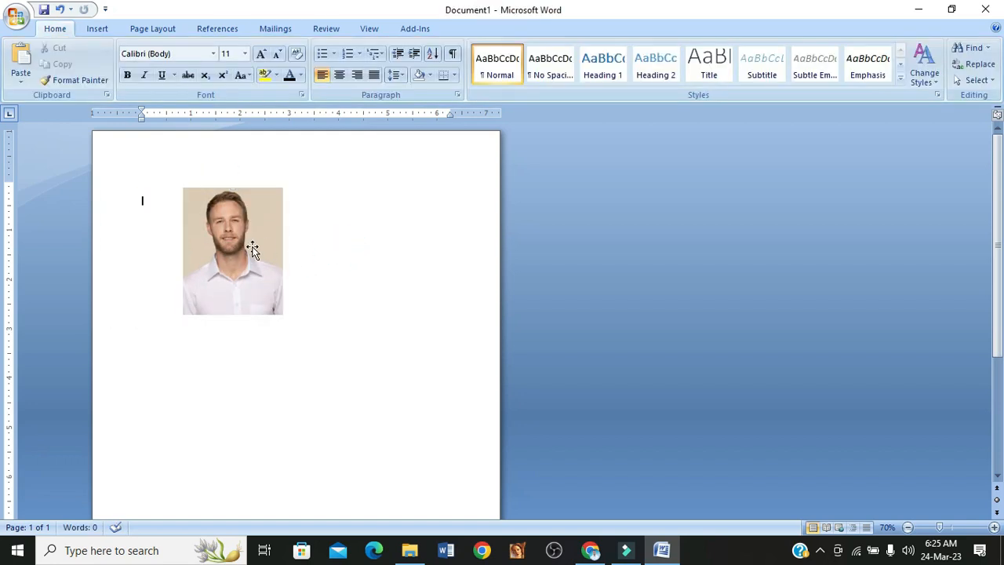
click(249, 246)
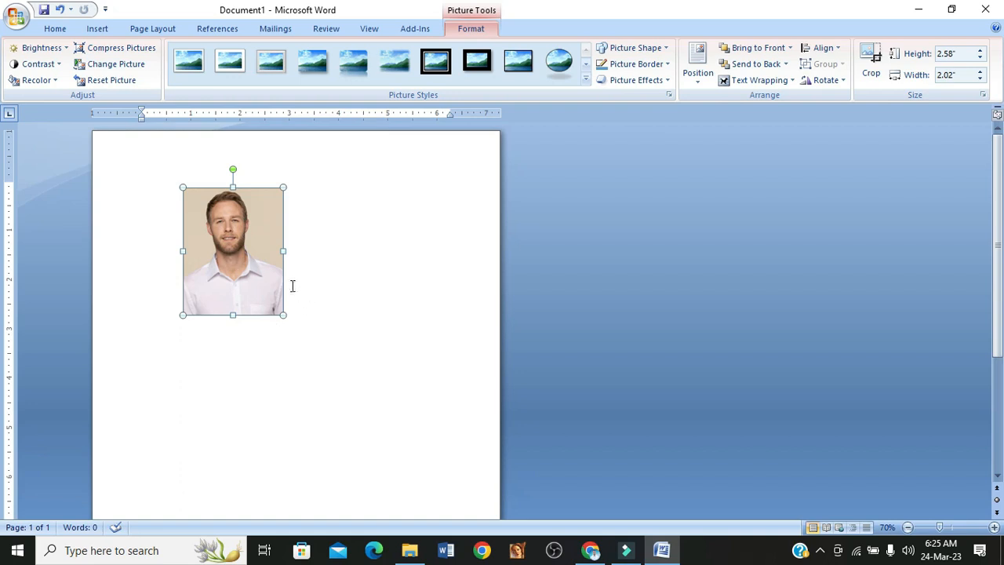
click(331, 235)
- Set the portrait's height to 1.6 inches and its width to 1.29 inches
click(248, 247)
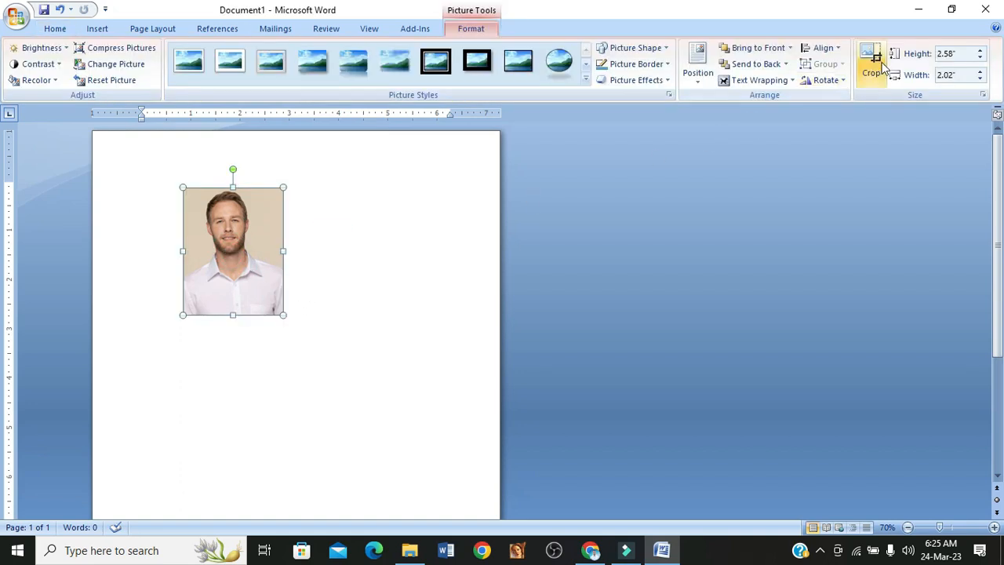
click(968, 54)
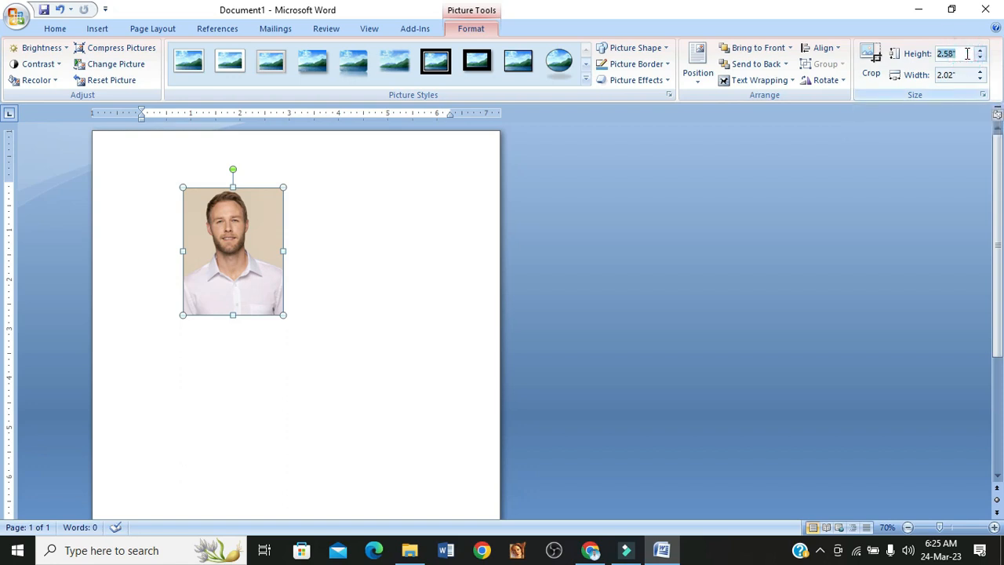
text(1.6)
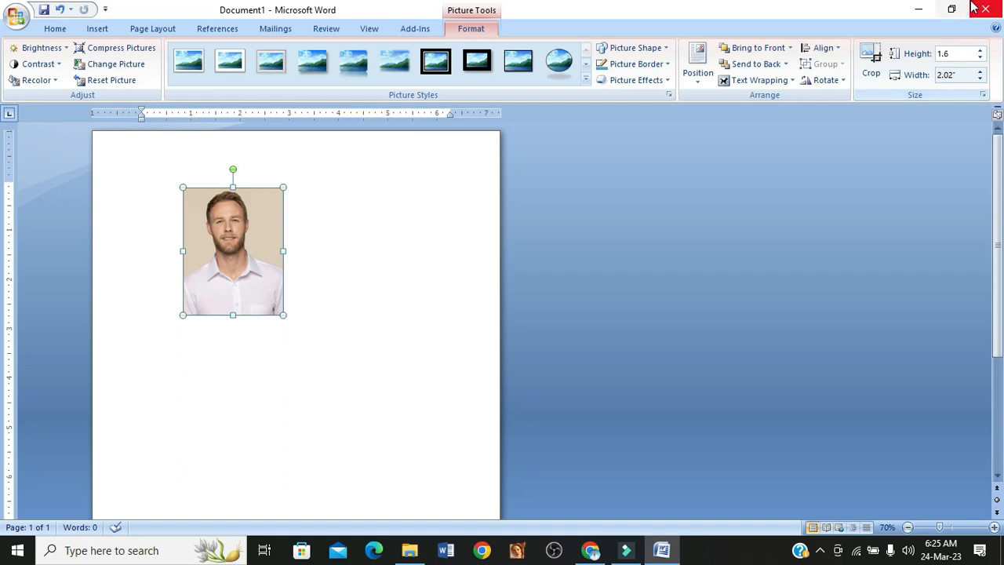
click(949, 75)
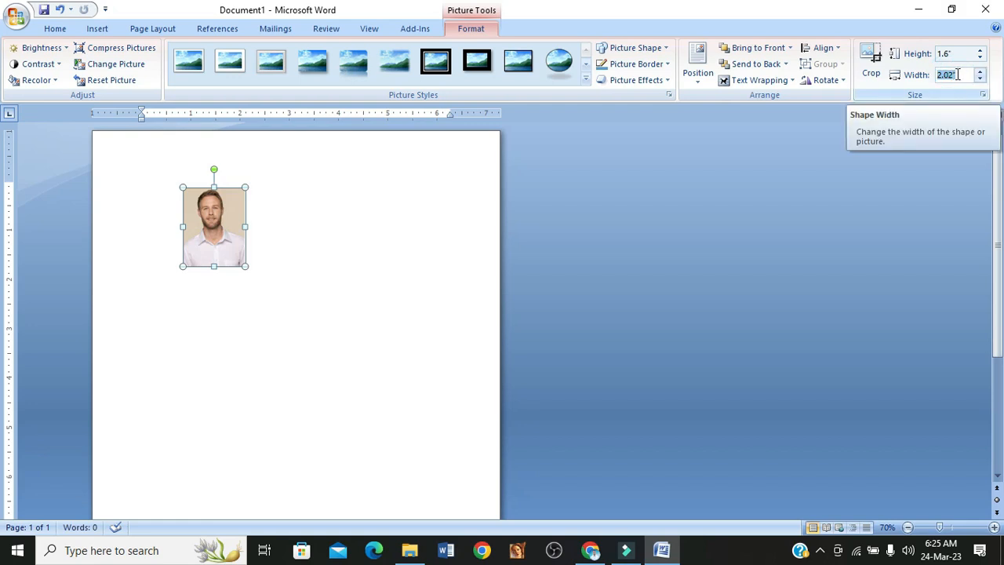
text(1.29)
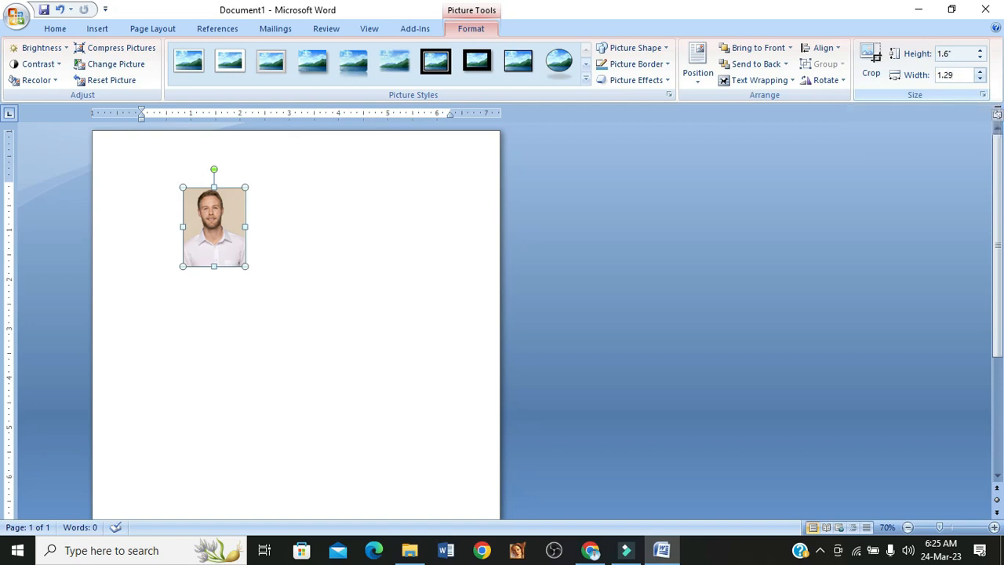
key(Return)
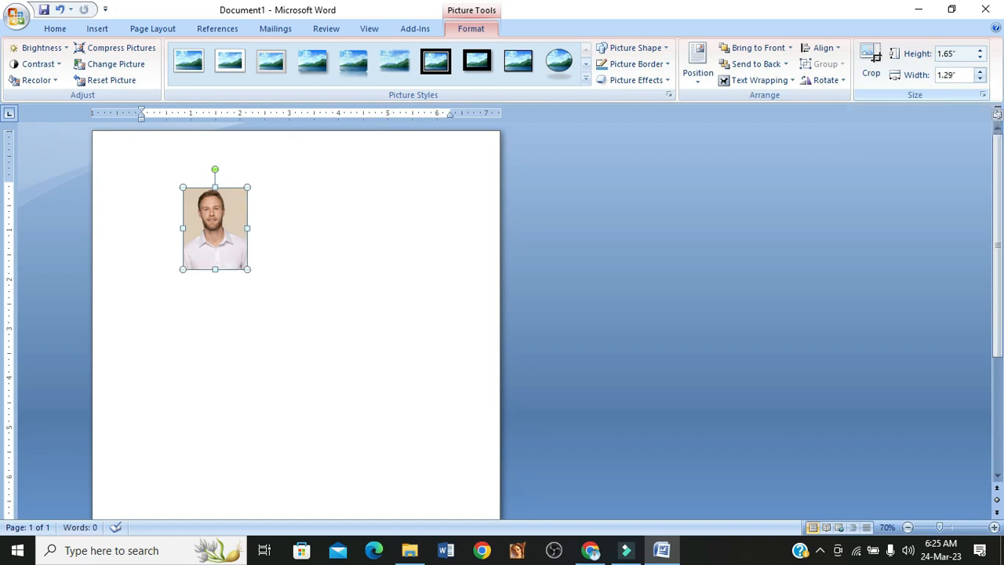
click(328, 306)
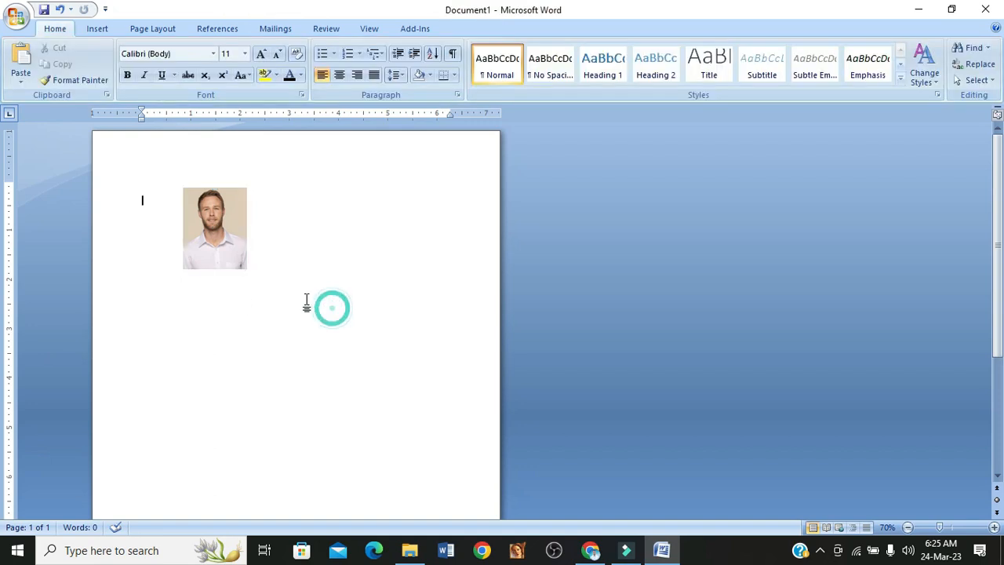
- Move the resized portrait to the upper part of the page, near the left margin
click(233, 240)
drag(233, 240, 262, 238)
ctrl+scroll(269, 331, up, 7)
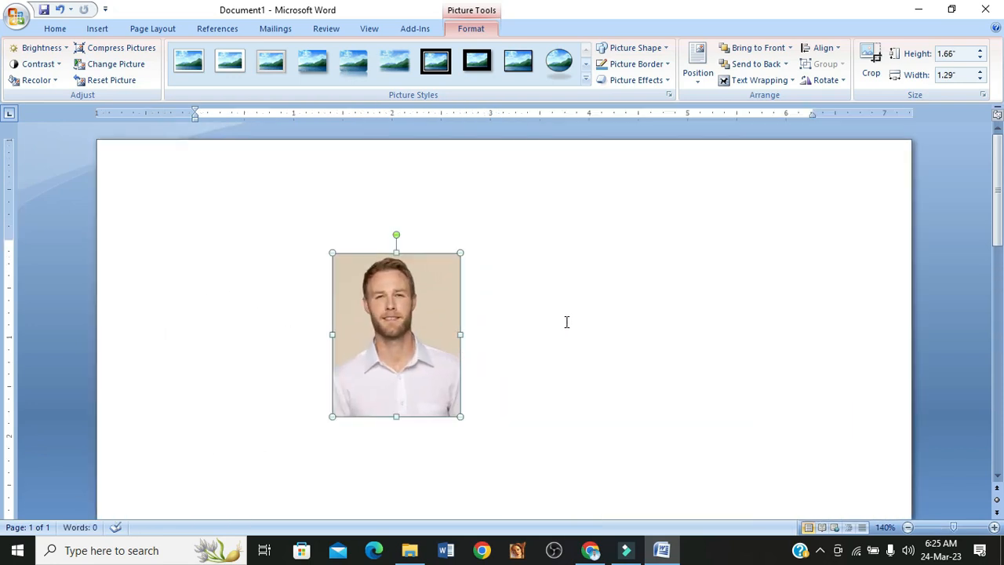
click(545, 330)
click(417, 329)
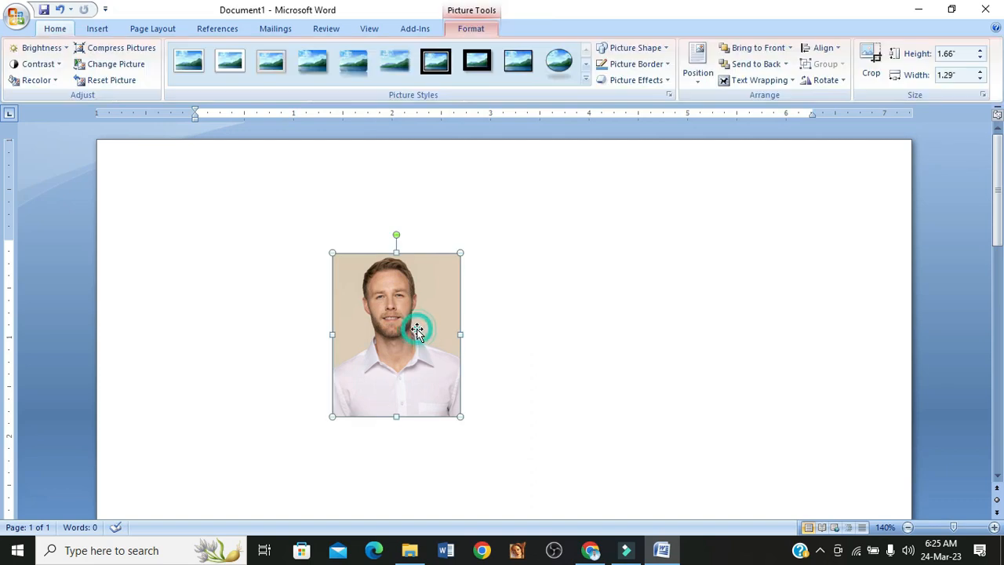
drag(406, 306, 241, 285)
click(464, 259)
- Give the portrait a 1½ pt picture border in Dark Blue
click(288, 287)
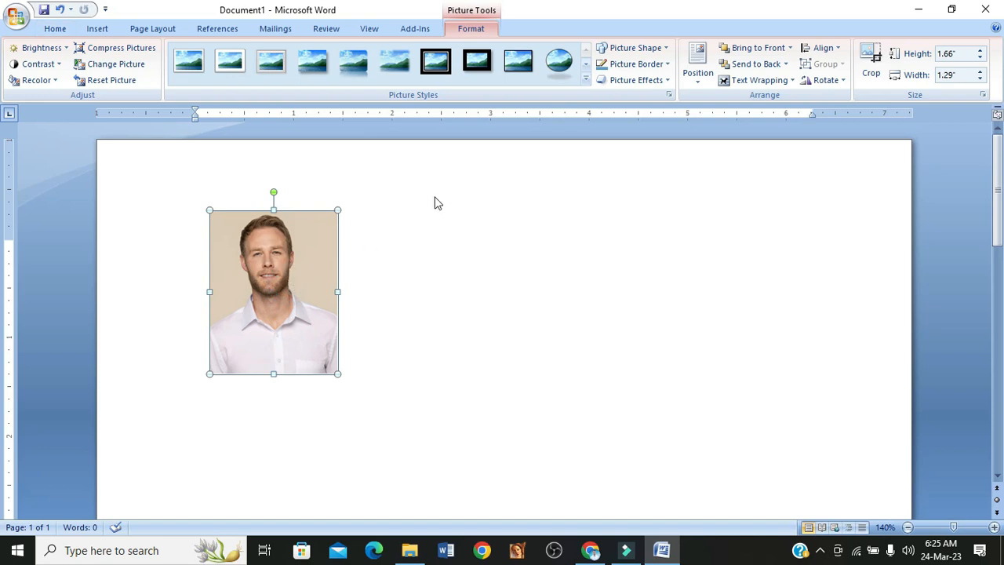
click(625, 69)
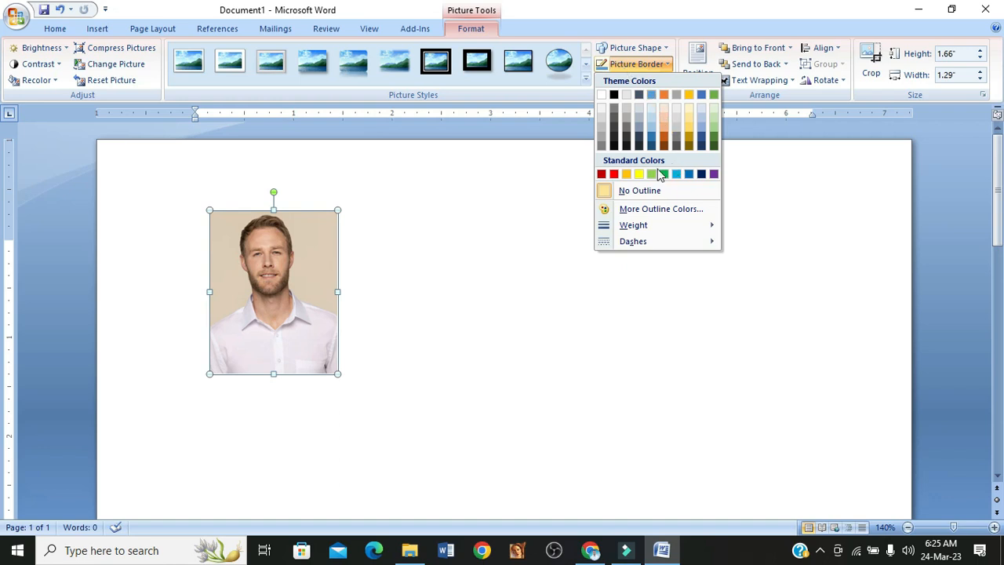
click(647, 225)
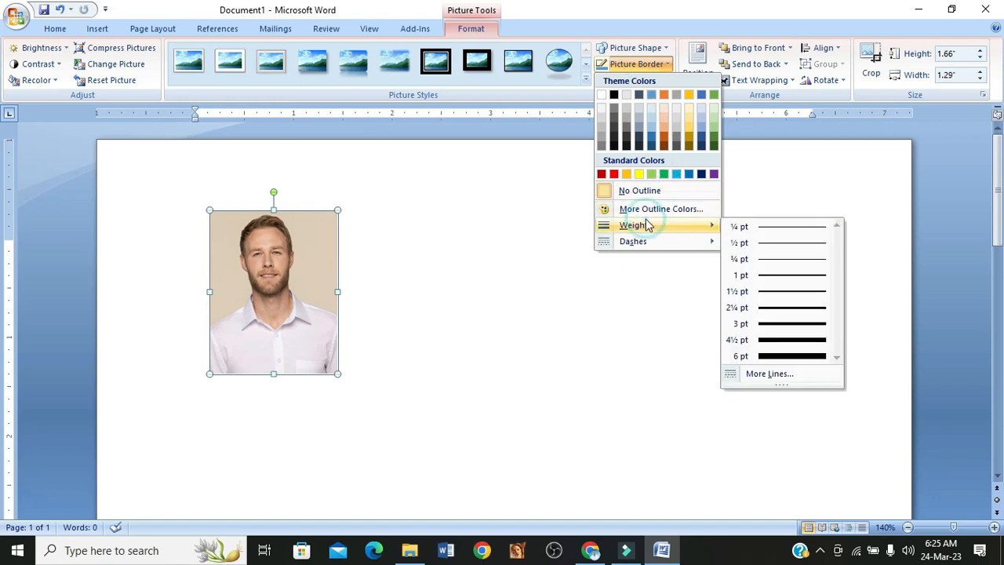
click(816, 295)
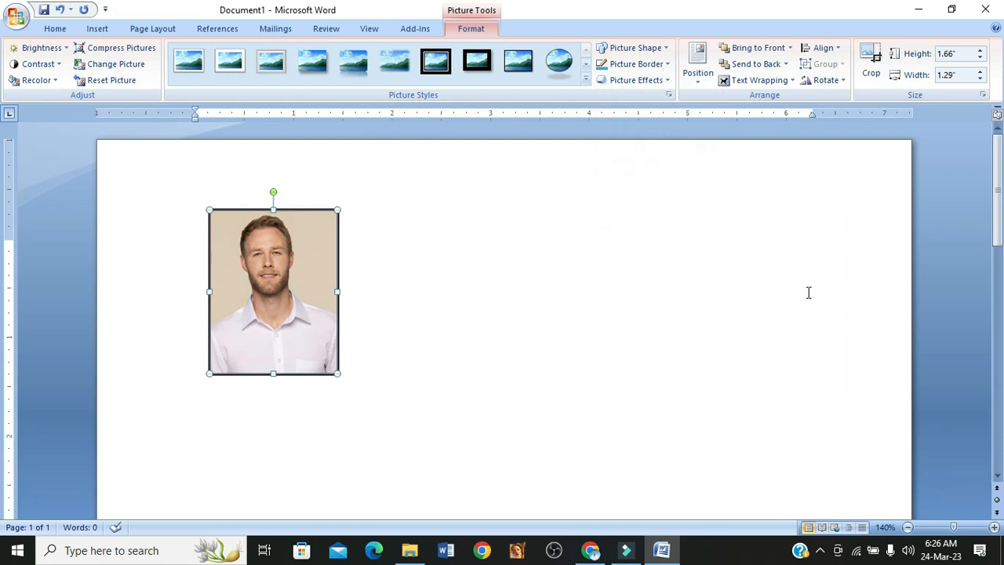
click(628, 64)
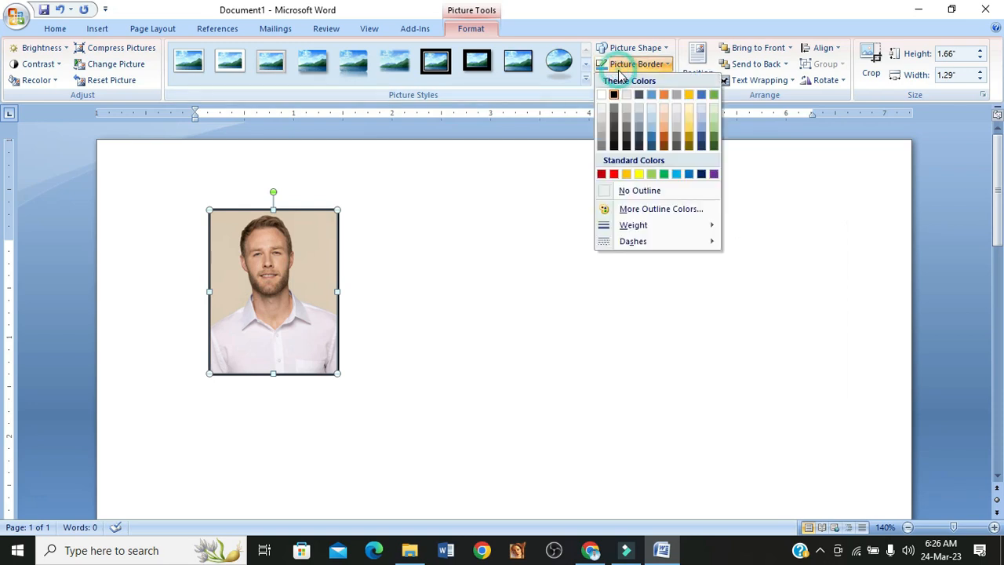
click(701, 174)
click(432, 213)
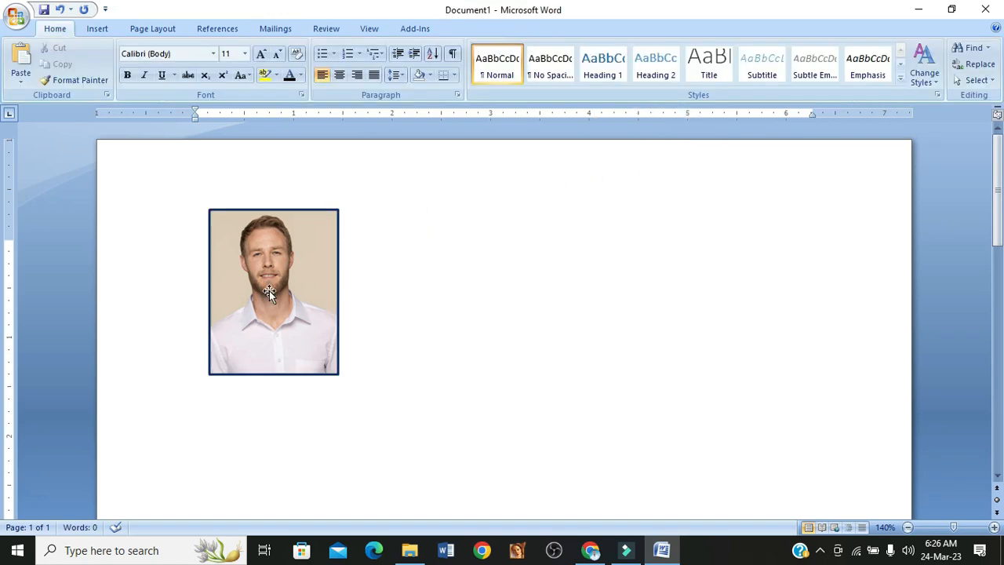
- Move the bordered portrait into the page's upper-left corner, inside the margin area
click(267, 283)
drag(237, 277, 198, 254)
click(325, 253)
scroll(314, 264, down, 4)
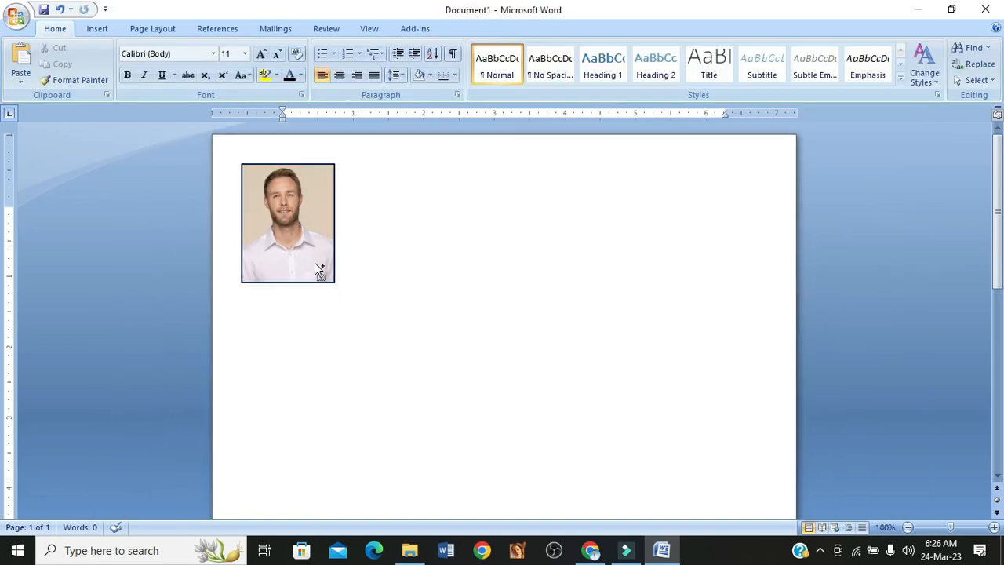
- Duplicate the bordered portrait twice to its right, forming an evenly spaced row of three along the page's upper edge
click(296, 233)
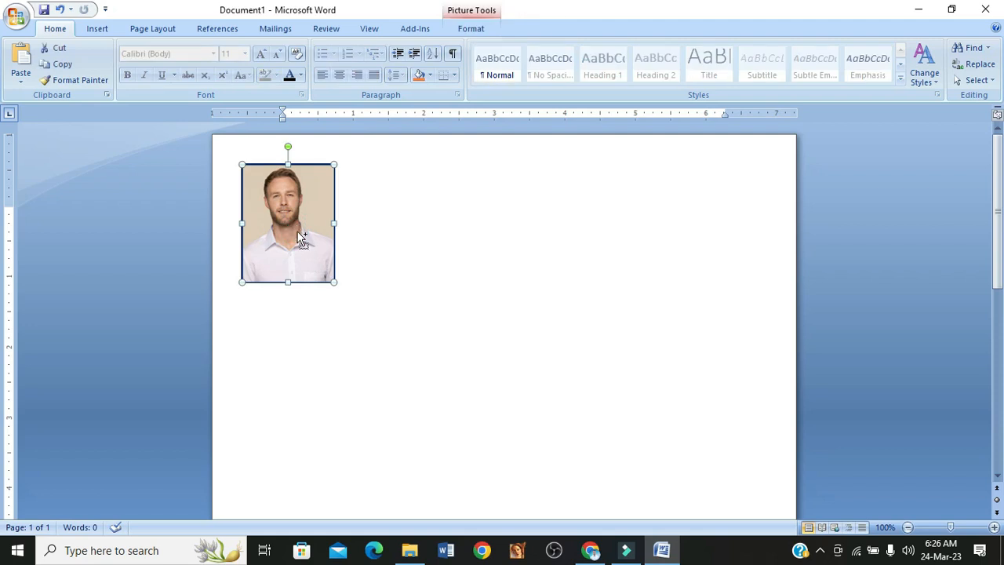
drag(302, 239, 395, 227)
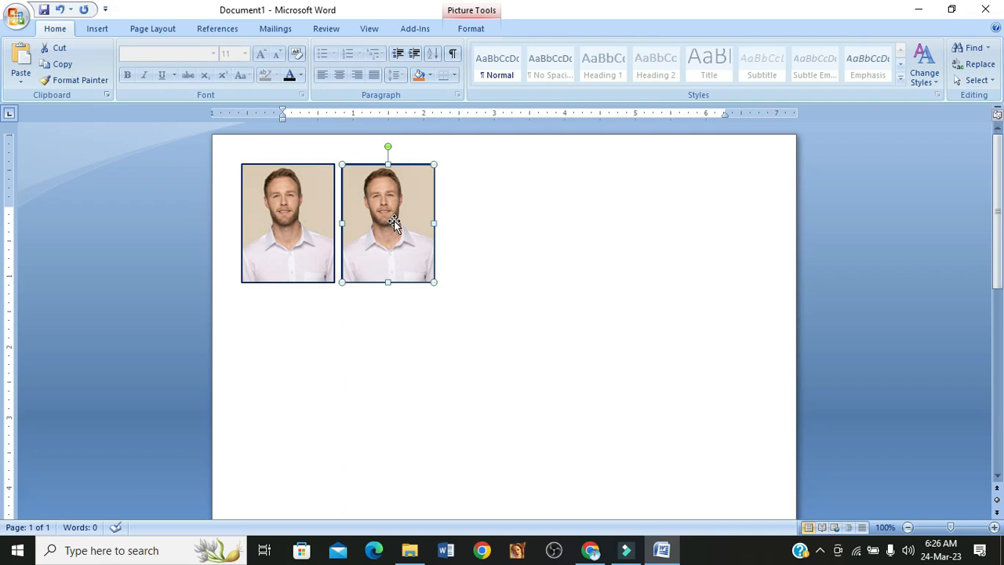
drag(395, 221, 492, 222)
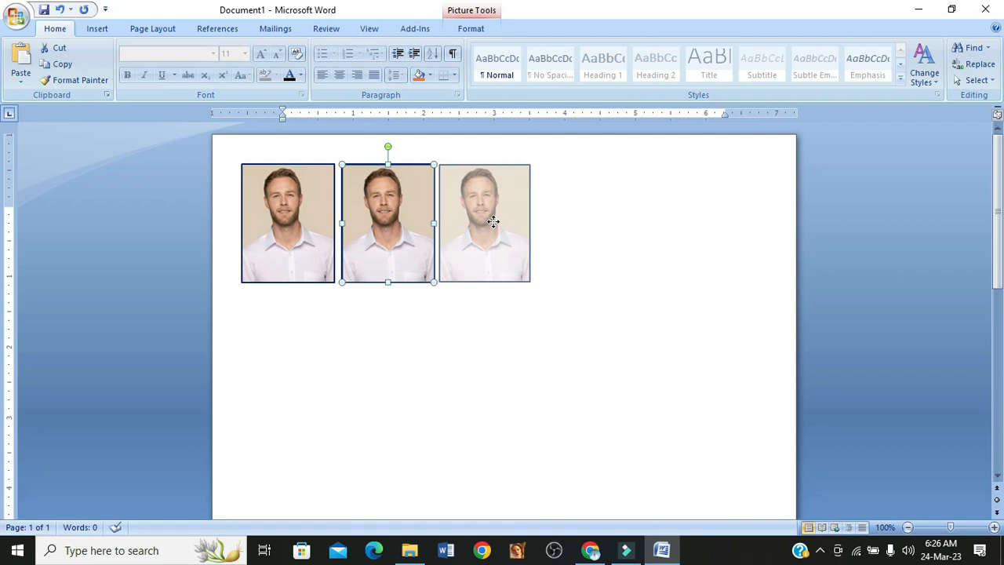
drag(493, 222, 494, 223)
key(Right)
key(Right)
key(Right)
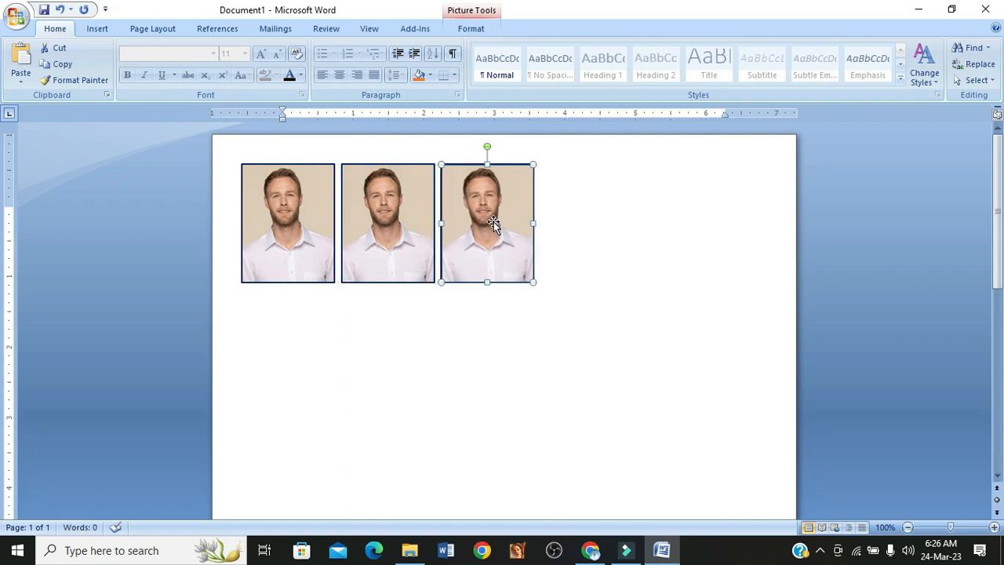
- Copy the second and third portraits together to the right, extending the row to five aligned photos
click(377, 354)
click(300, 231)
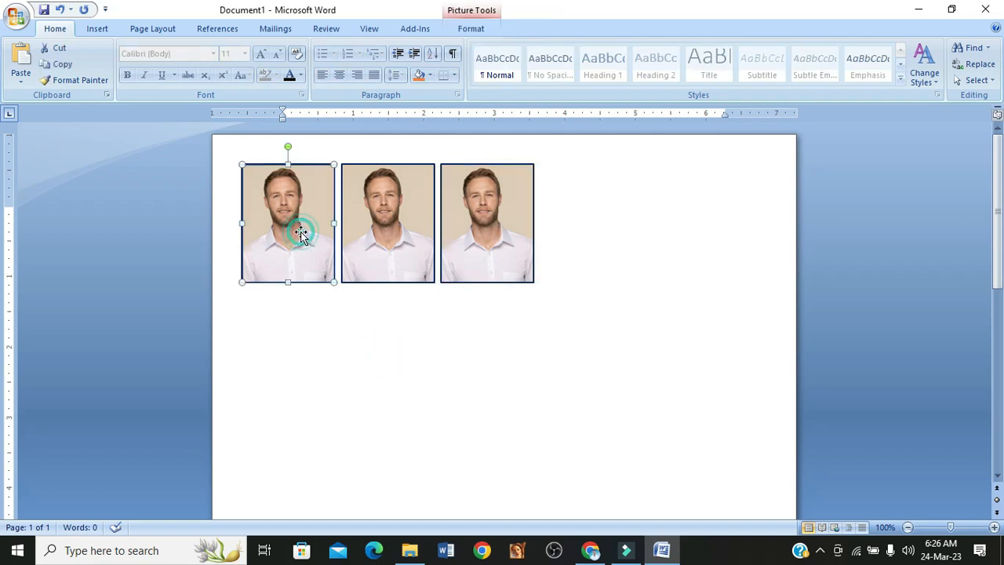
click(410, 238)
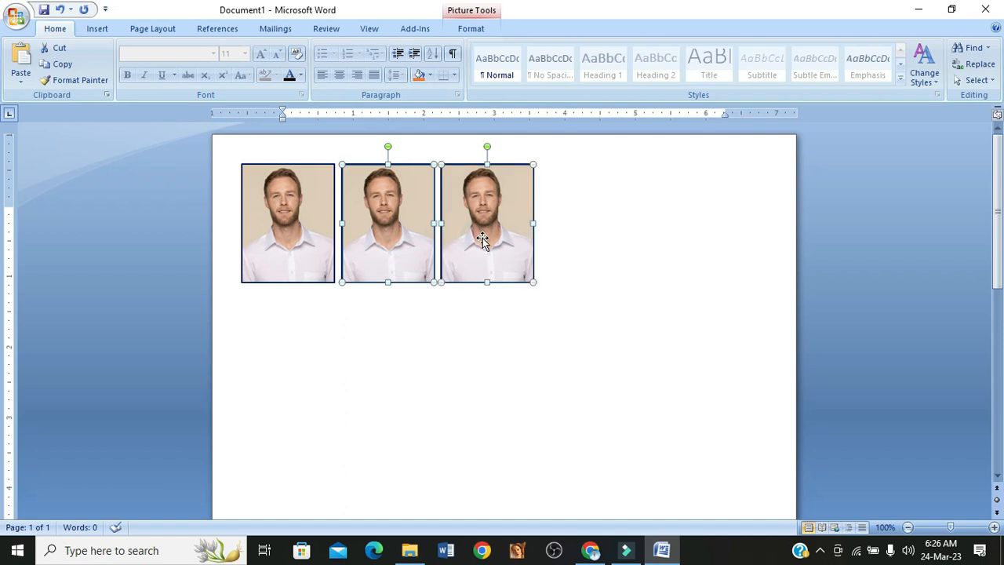
drag(486, 244, 679, 233)
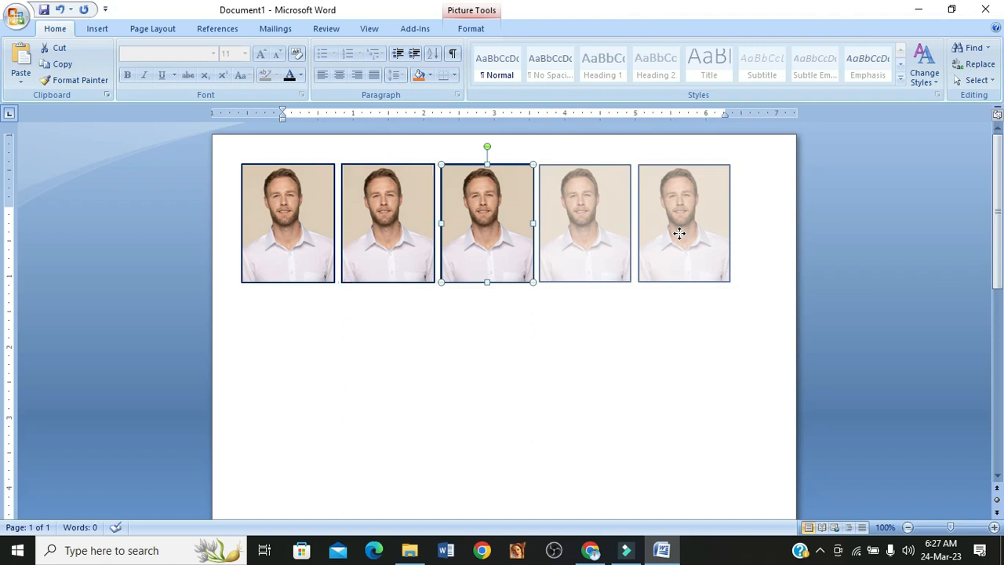
drag(679, 233, 679, 233)
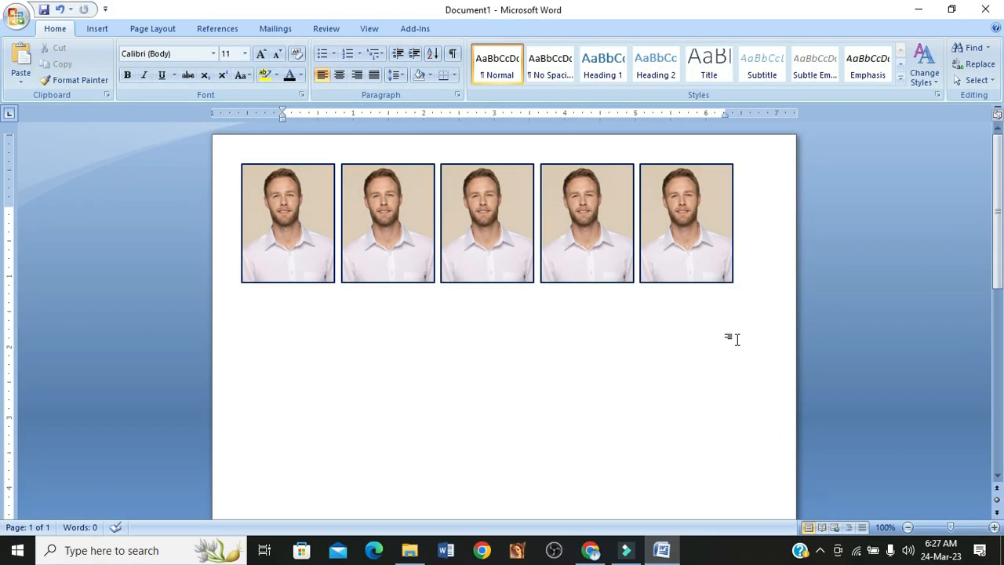
- Nudge all five portraits together slightly to the right so the row sits centred between the page edges
click(265, 235)
shift+click(389, 236)
shift+click(457, 235)
shift+click(597, 234)
shift+click(668, 234)
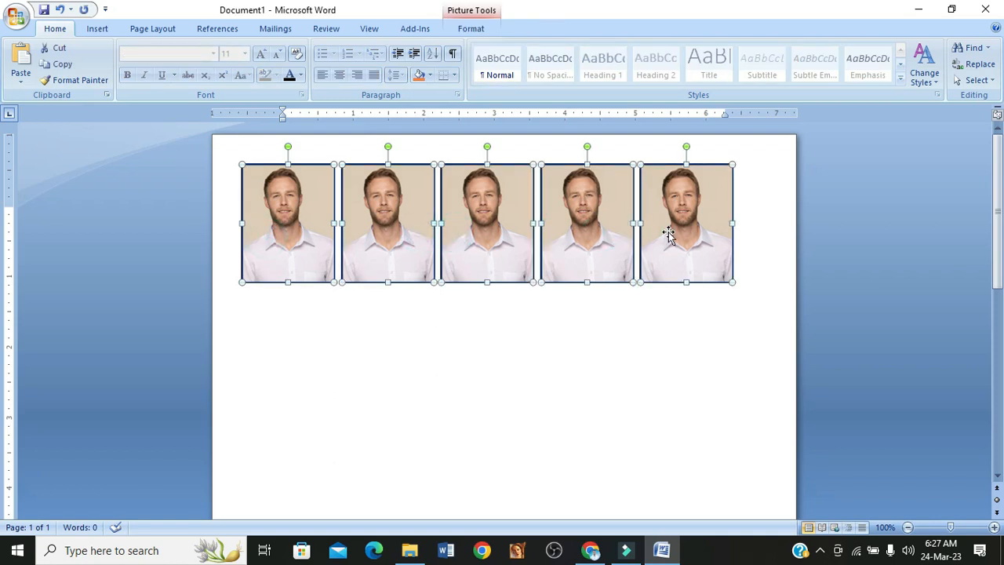
key(Right)
key(Right)
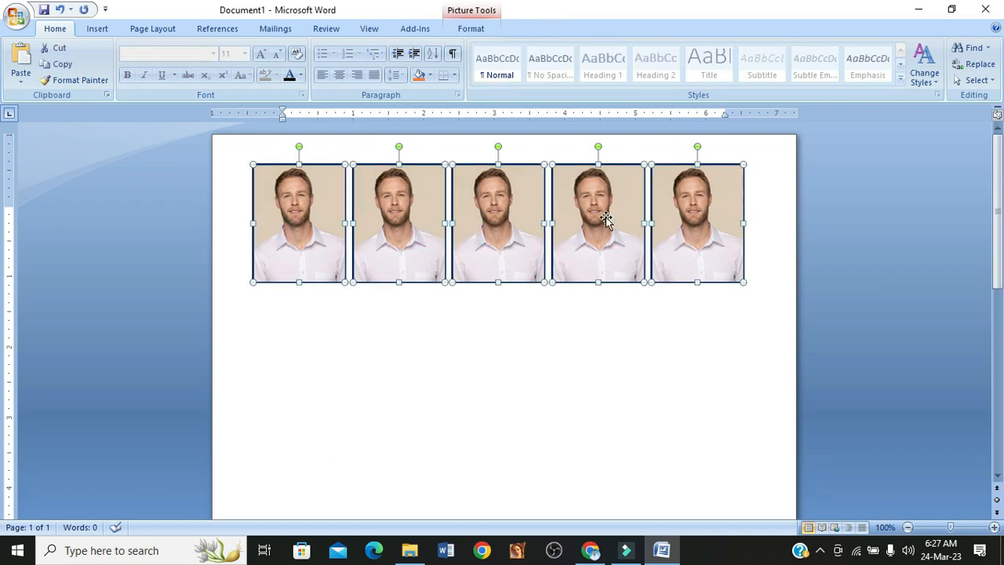
key(Right)
- Copy the whole row of five portraits directly below itself as a second row, keeping the columns aligned
click(478, 340)
click(311, 253)
shift+click(409, 246)
shift+click(503, 247)
shift+click(600, 235)
shift+click(684, 234)
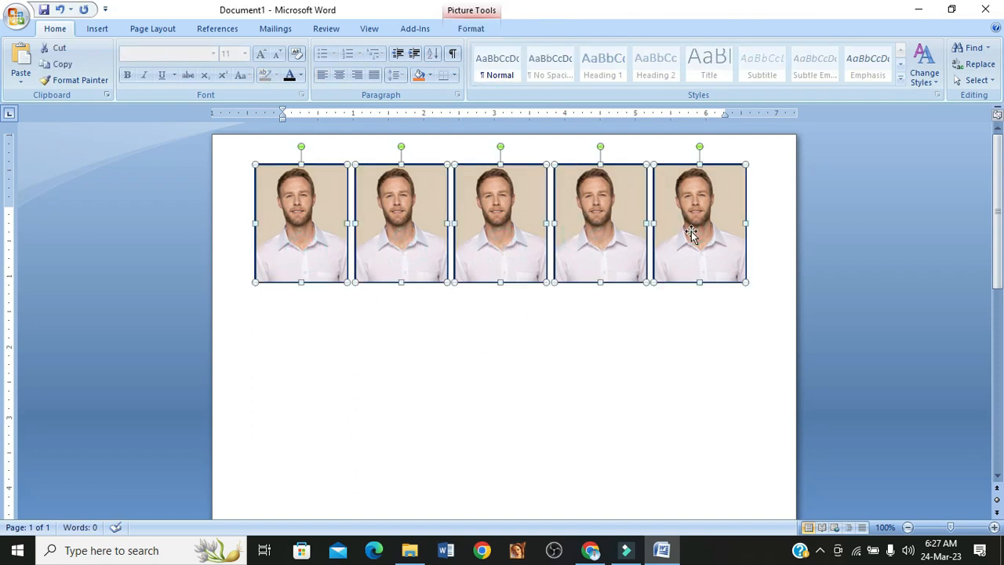
drag(485, 233, 469, 360)
- Copy all ten portraits in the first two rows directly below as the third and fourth rows
ctrl+scroll(469, 359, down, 6)
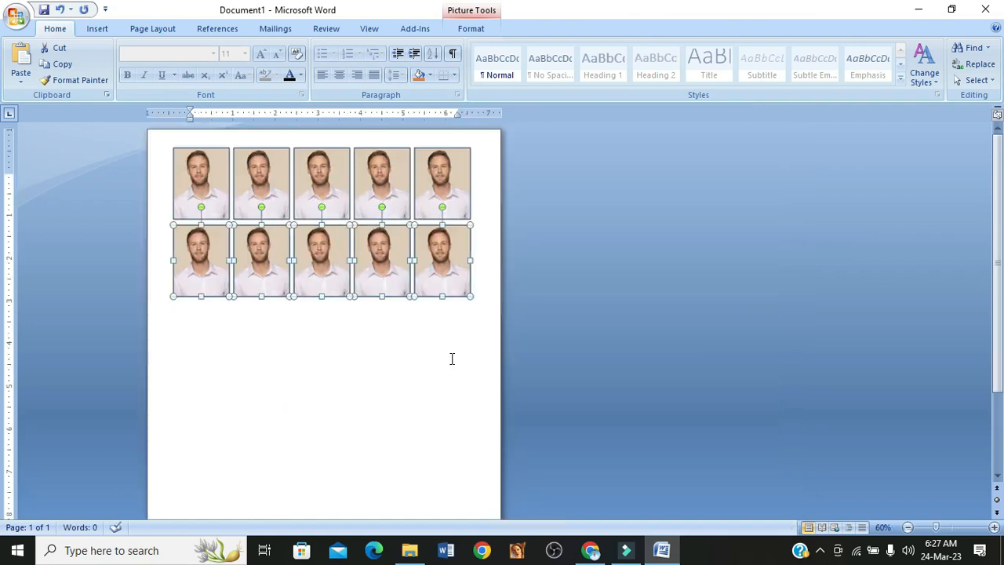
click(78, 162)
ctrl+click(112, 165)
ctrl+click(157, 163)
ctrl+click(187, 164)
ctrl+click(226, 163)
ctrl+click(229, 219)
ctrl+click(184, 218)
ctrl+click(147, 218)
ctrl+click(117, 218)
ctrl+click(85, 214)
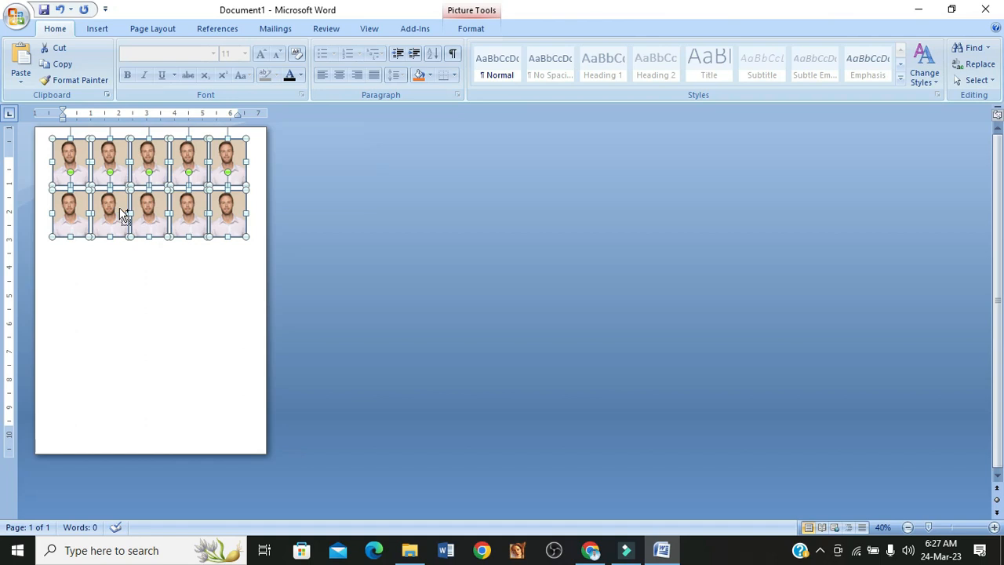
drag(113, 233, 110, 311)
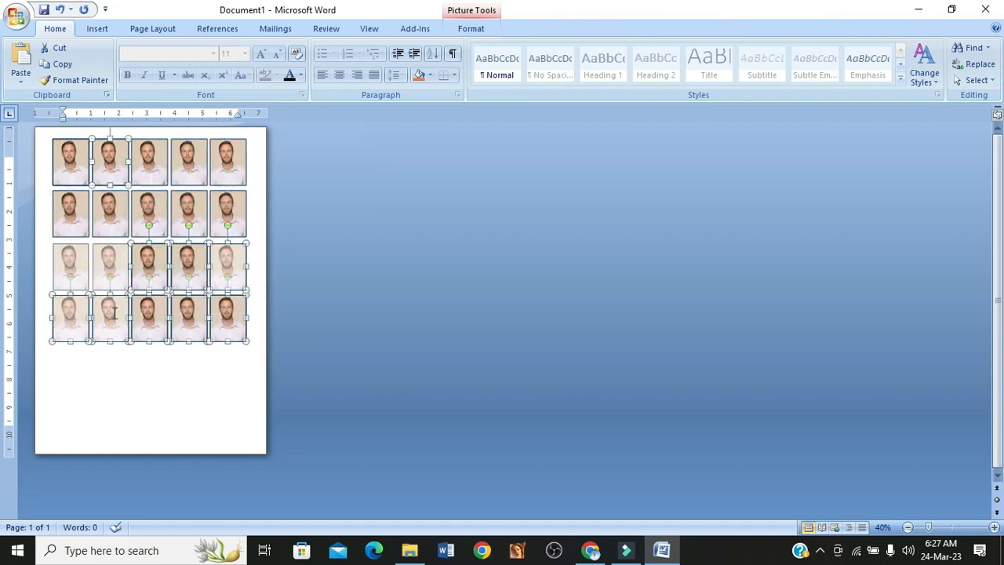
- Copy the fourth row's five portraits below as a fifth row and nudge it up to match the other row gaps
click(101, 364)
click(78, 327)
ctrl+click(110, 321)
ctrl+click(149, 322)
ctrl+click(186, 320)
ctrl+click(227, 320)
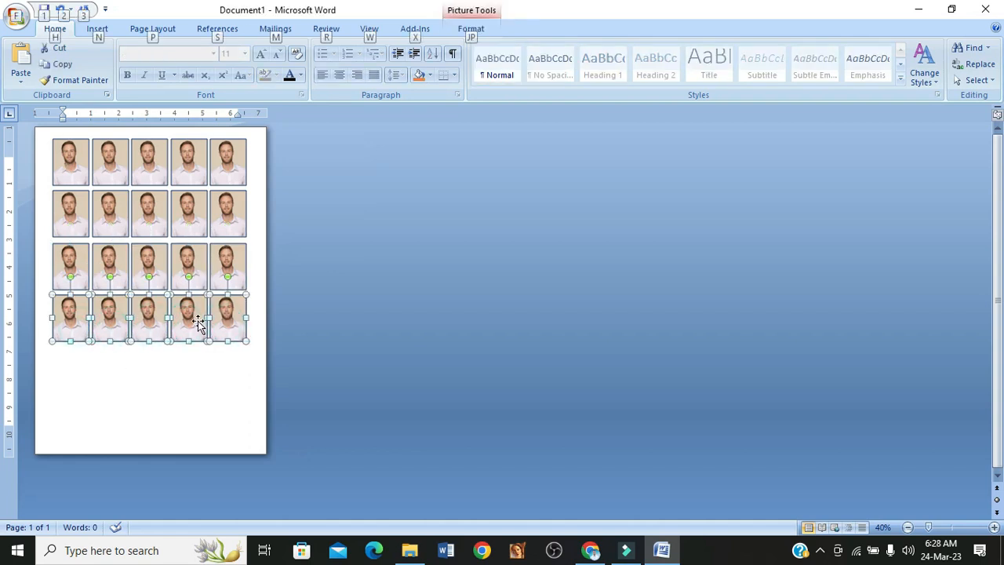
drag(191, 320, 191, 378)
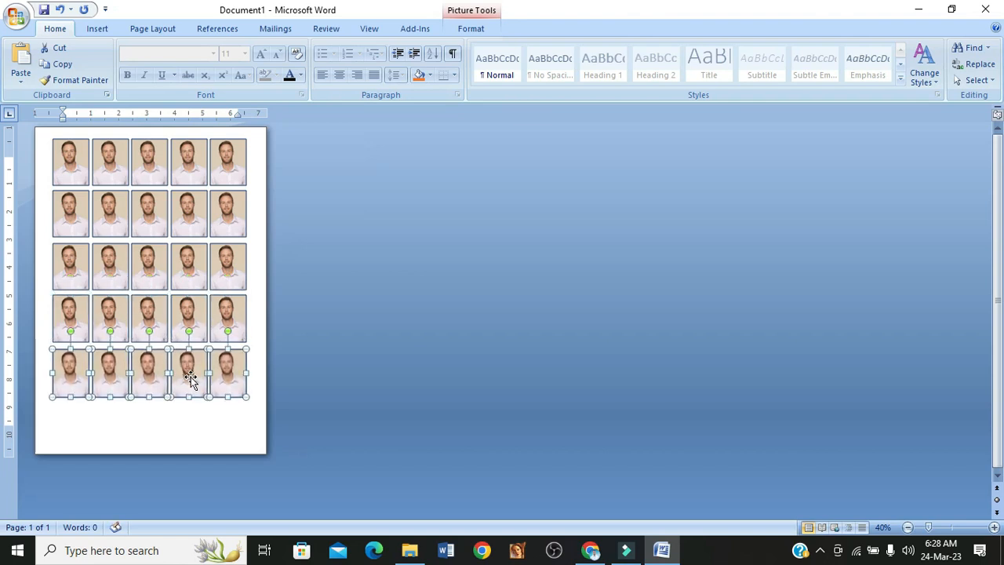
key(ctrl+Up)
key(ctrl+Up)
key(ctrl+Up)
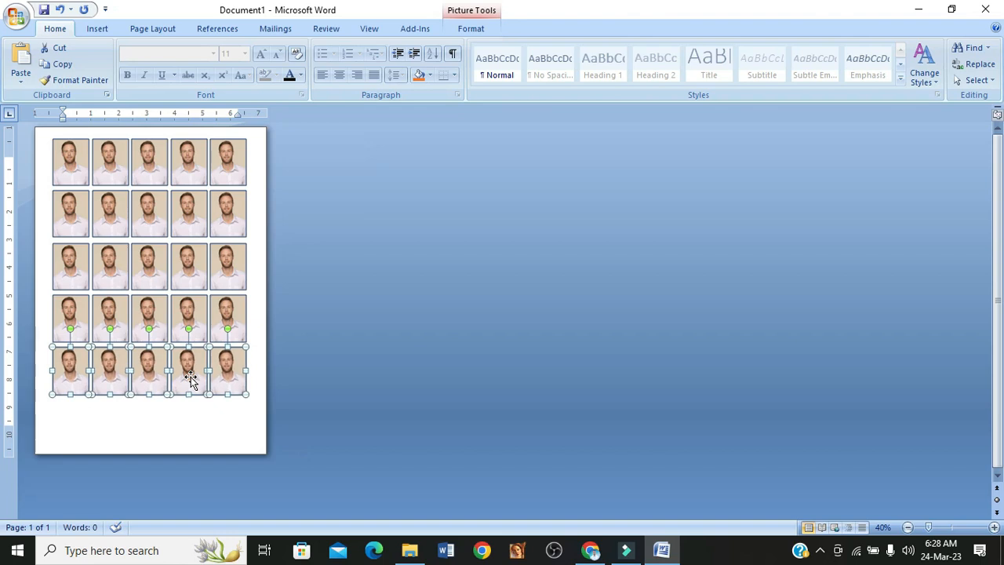
- Copy the fifth row directly below as a sixth row at the foot of the page, and deselect the pictures
drag(137, 373, 125, 424)
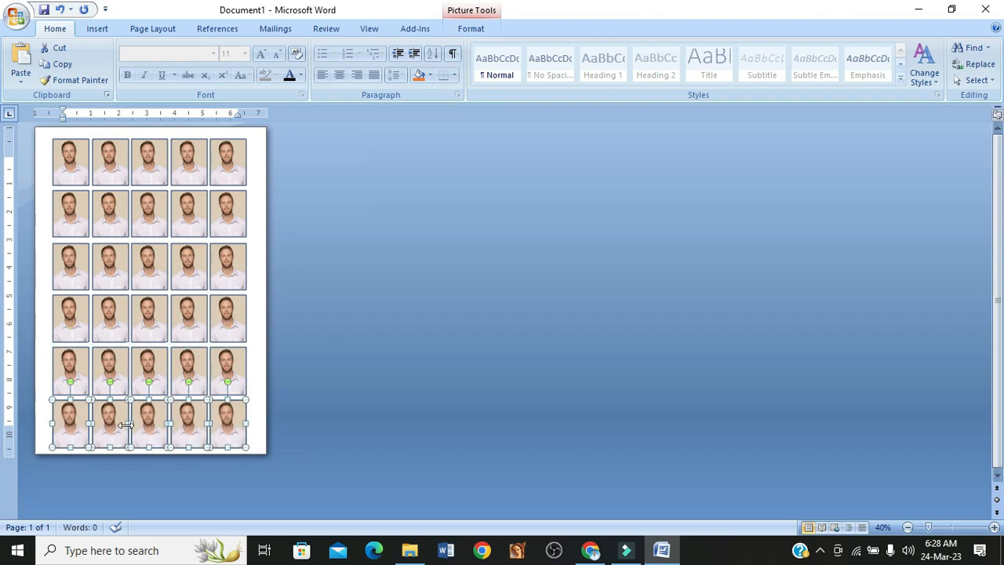
click(264, 238)
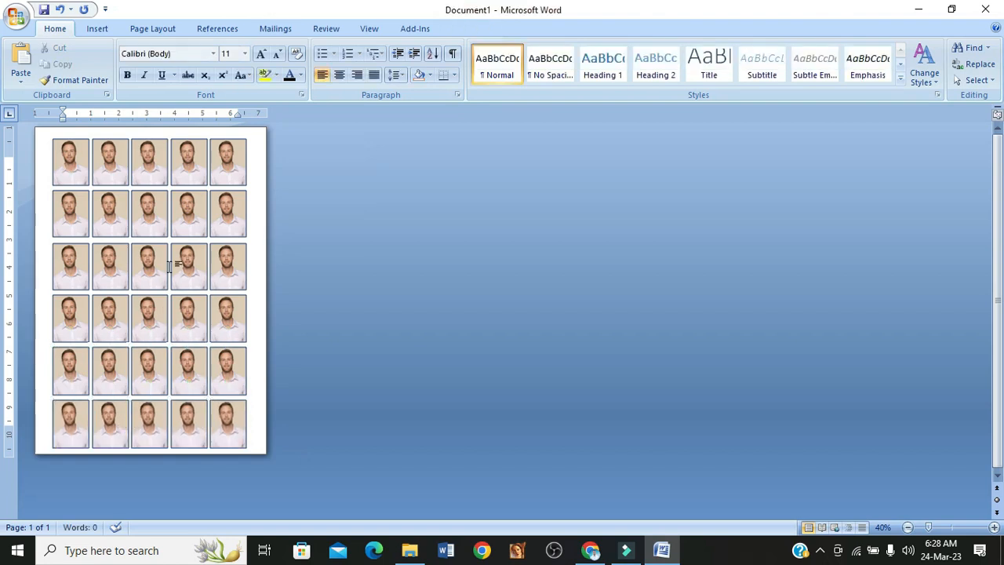
- Examine the finished photo sheet at different magnifications, checking the spacing and alignment of its rows and columns
scroll(169, 267, down, 1)
scroll(169, 267, down, 1)
scroll(168, 274, up, 3)
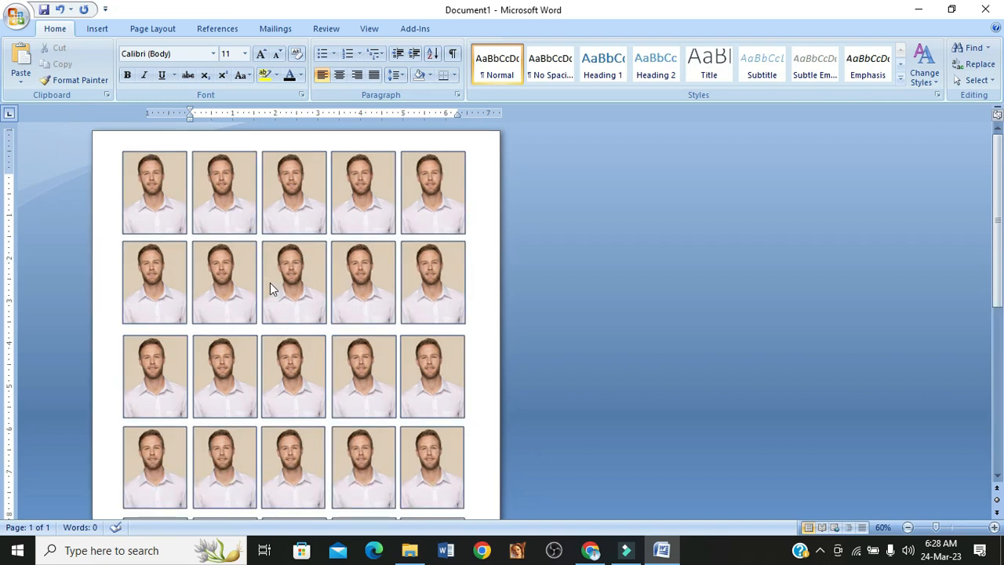
scroll(339, 292, up, 3)
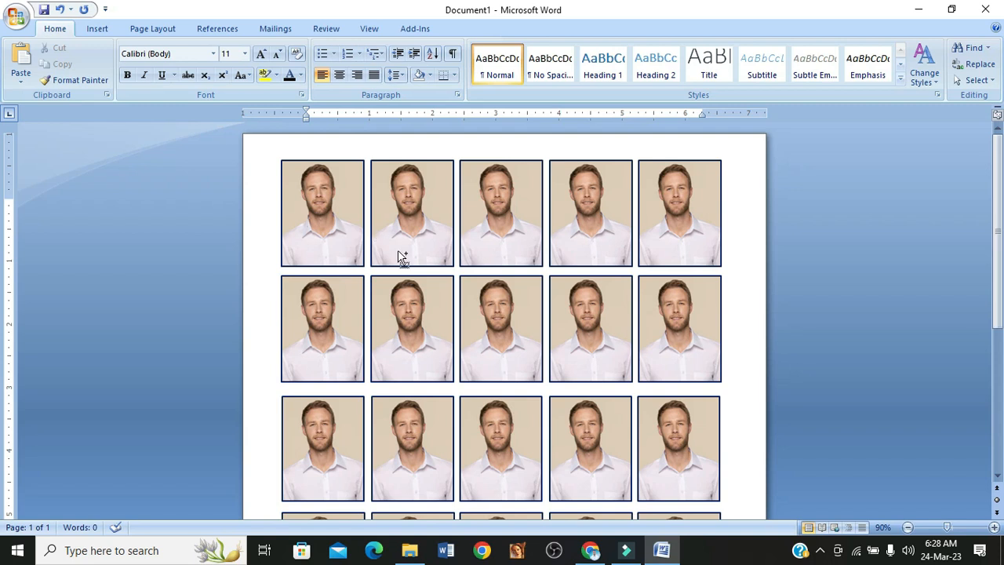
scroll(398, 257, down, 1)
scroll(398, 256, down, 1)
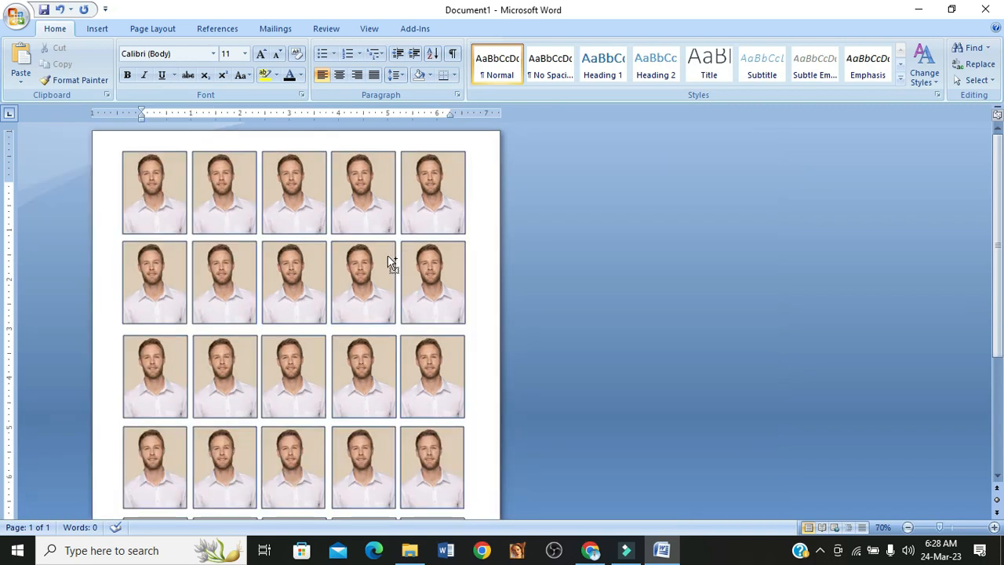
scroll(361, 267, down, 1)
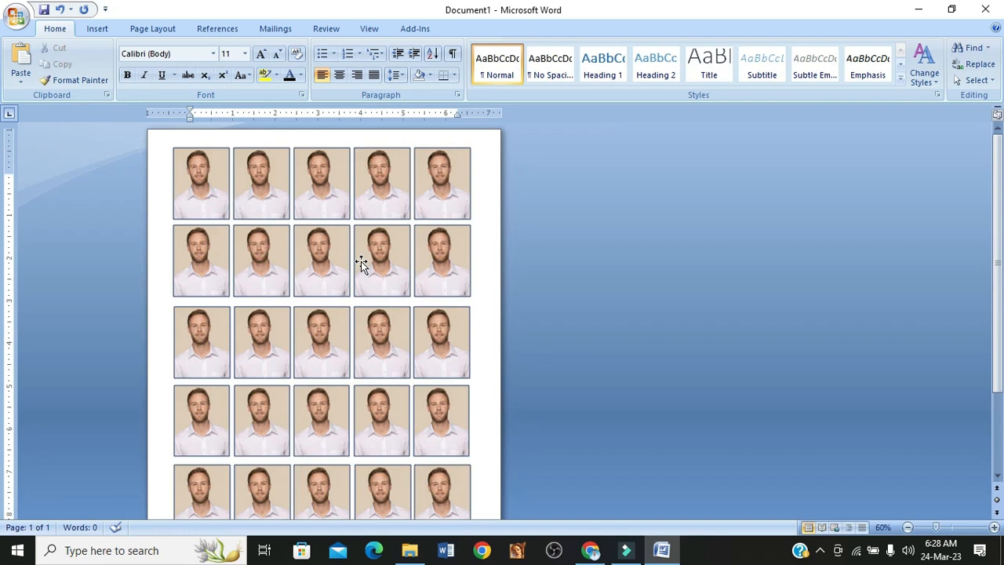
scroll(361, 262, down, 3)
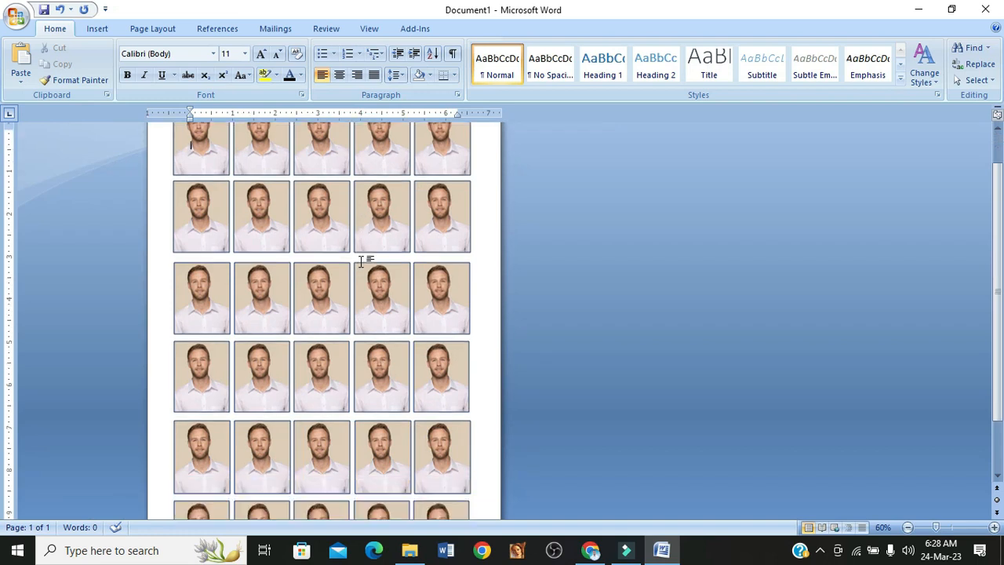
scroll(350, 296, up, 3)
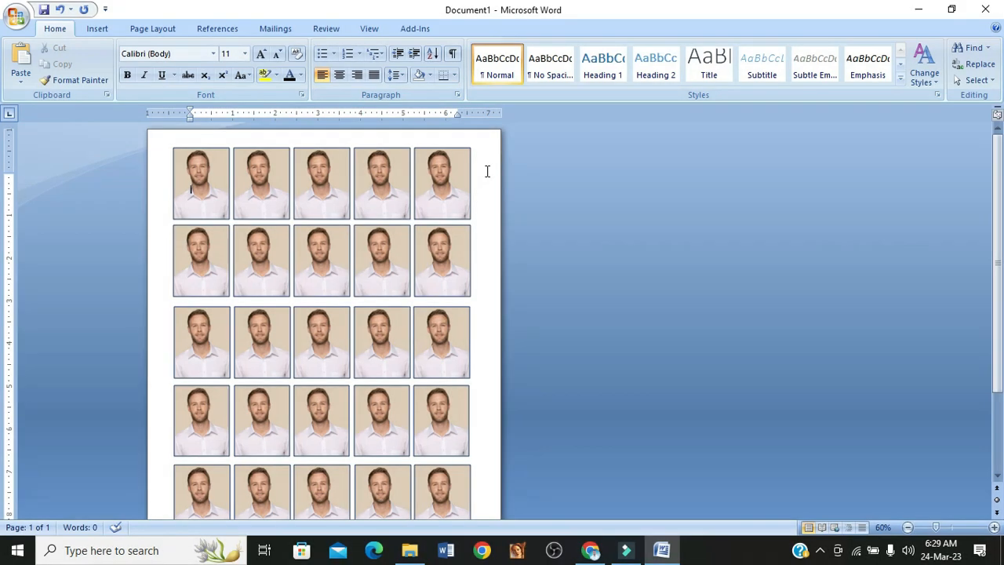
click(486, 170)
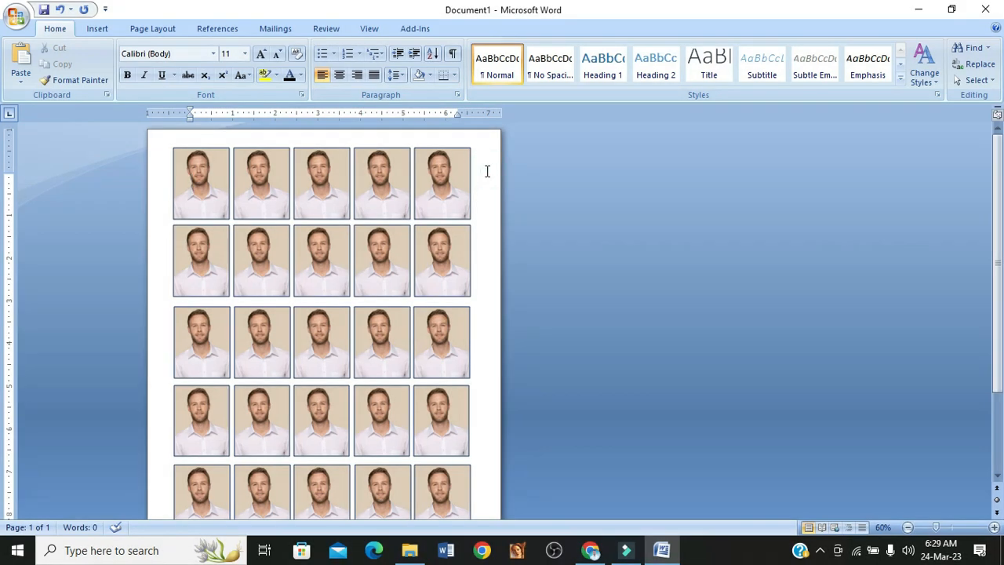